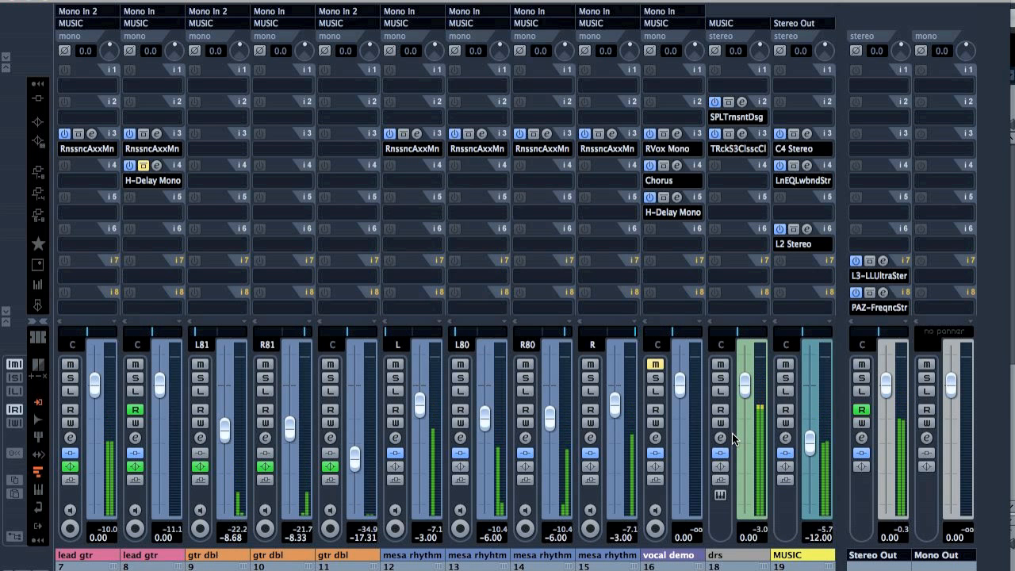
- Stop playback and audition the drs channel in solo
key("space")
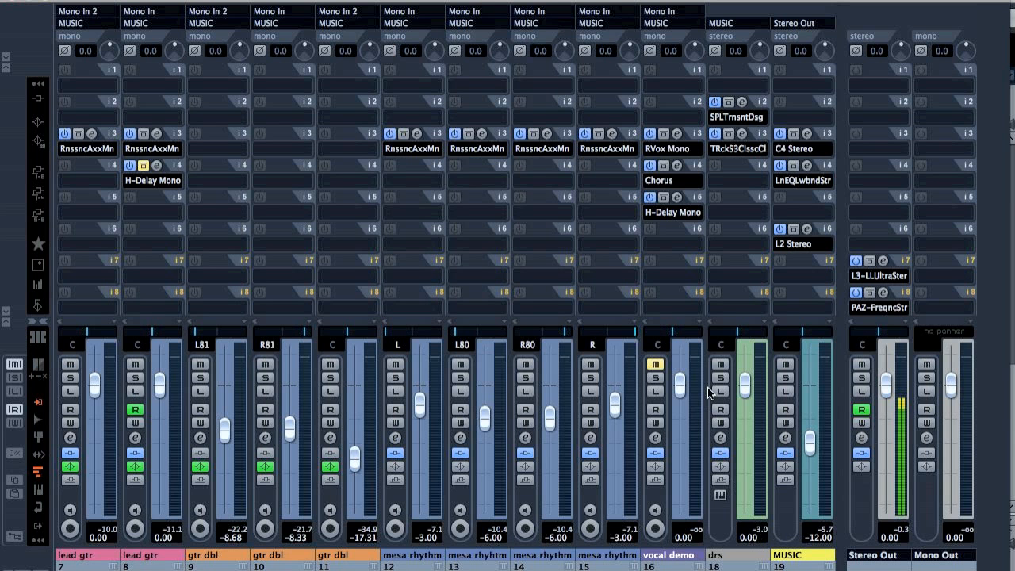
left_click(719, 378)
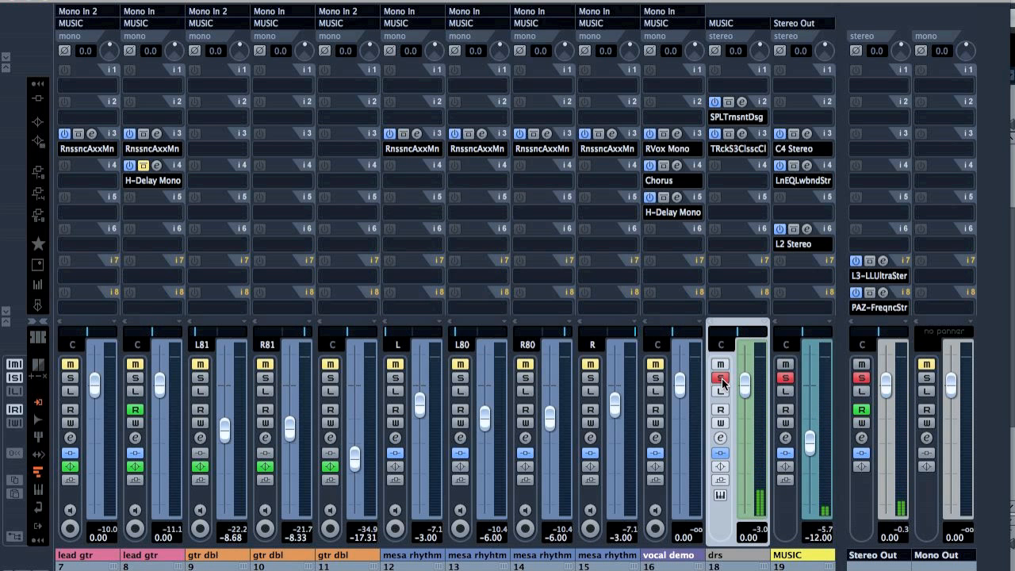
left_click(721, 379)
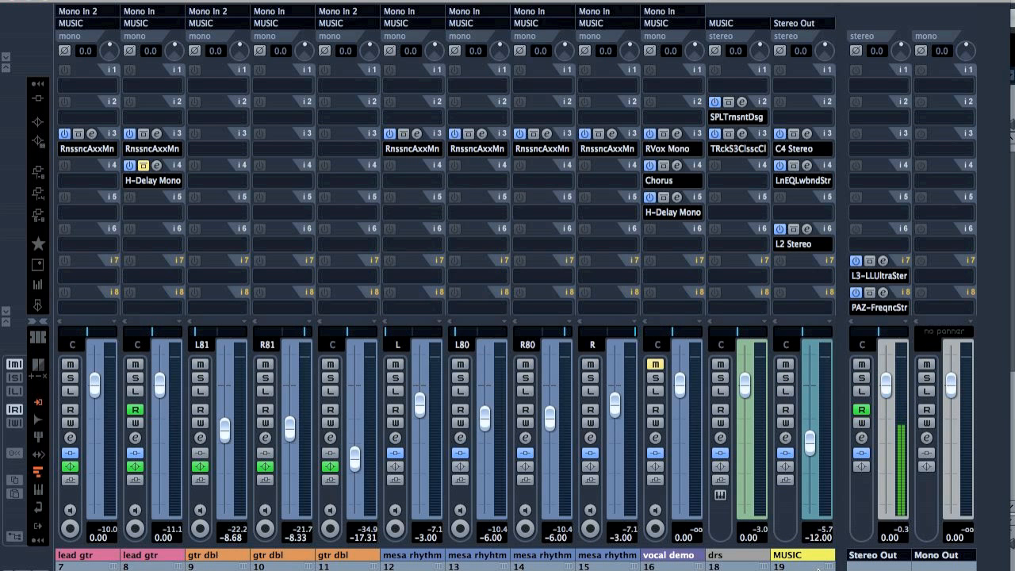
- Inspect the SPL Transient Designer and TRackS3 Classic Clipper inserts on the drs channel and switch both off
left_click(741, 102)
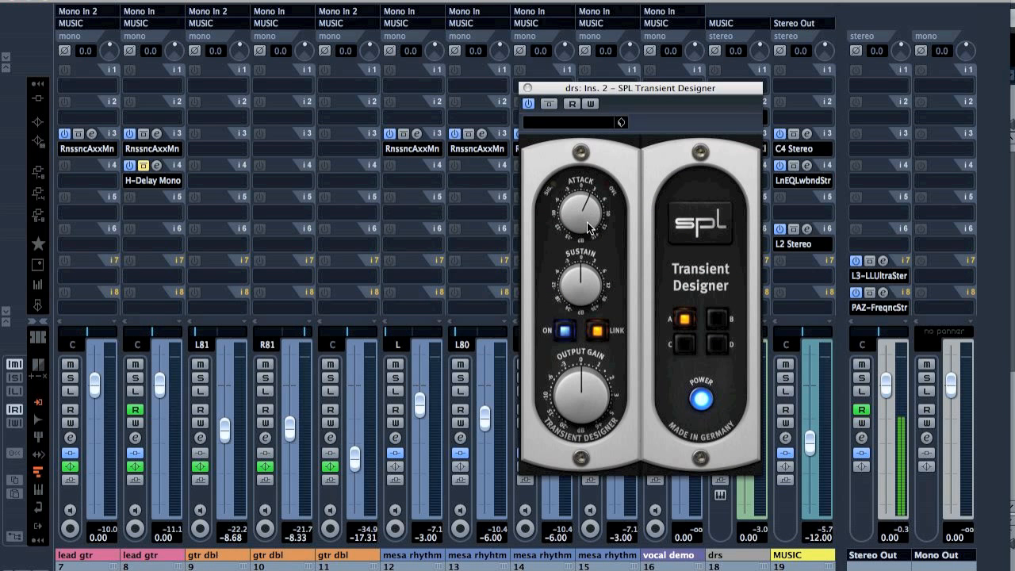
left_click(527, 88)
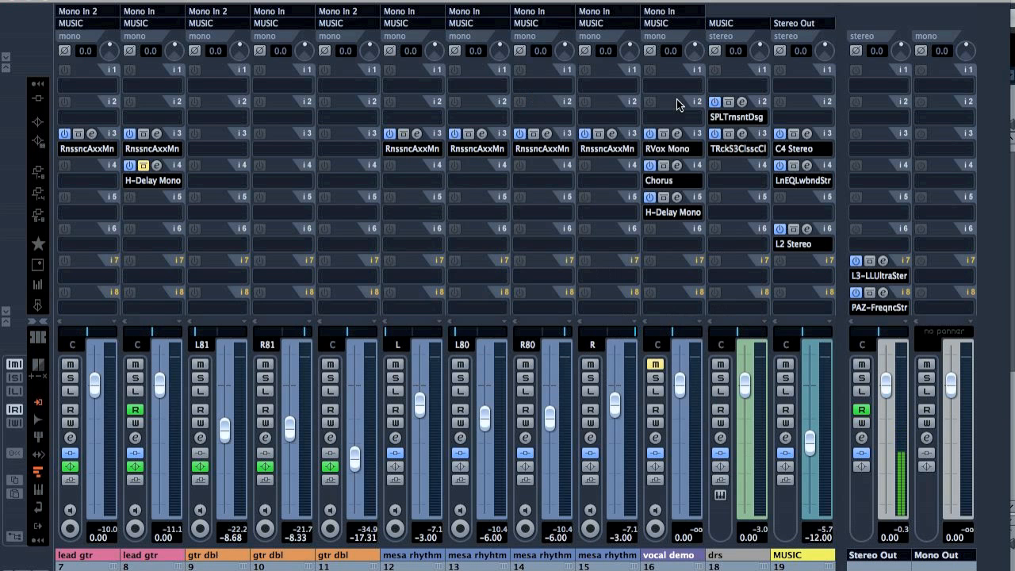
left_click(739, 135)
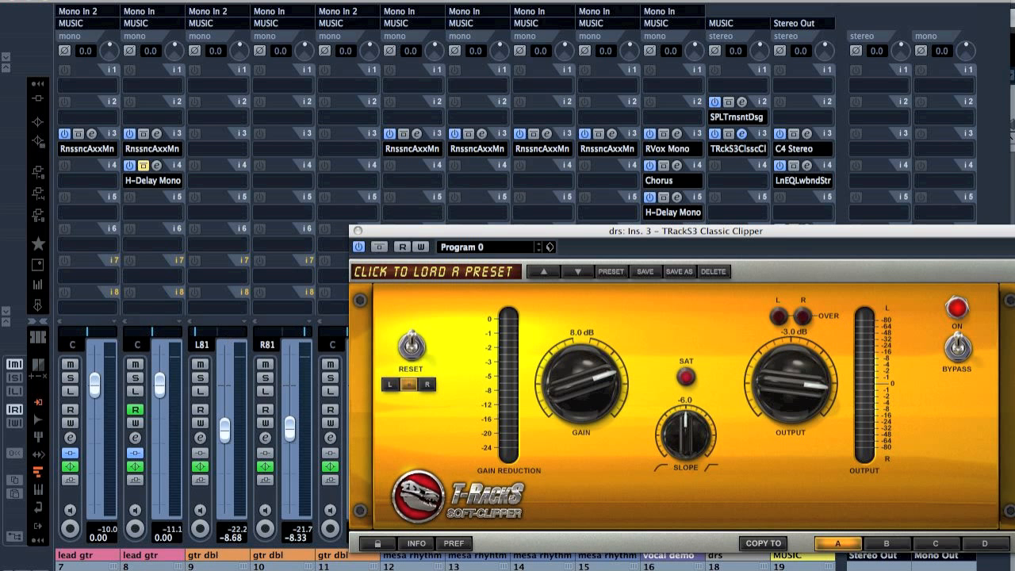
left_click(714, 101)
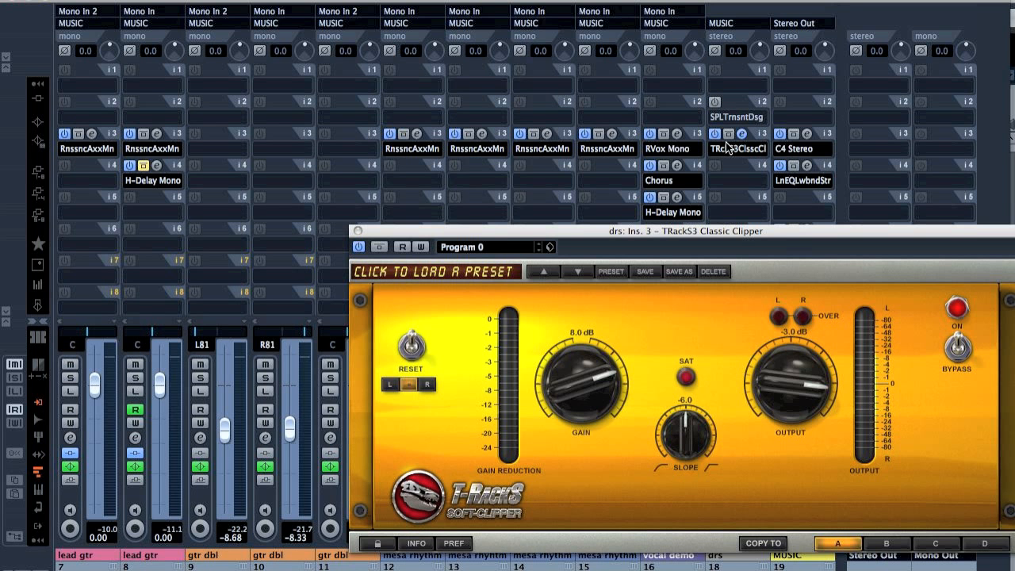
left_click(714, 134)
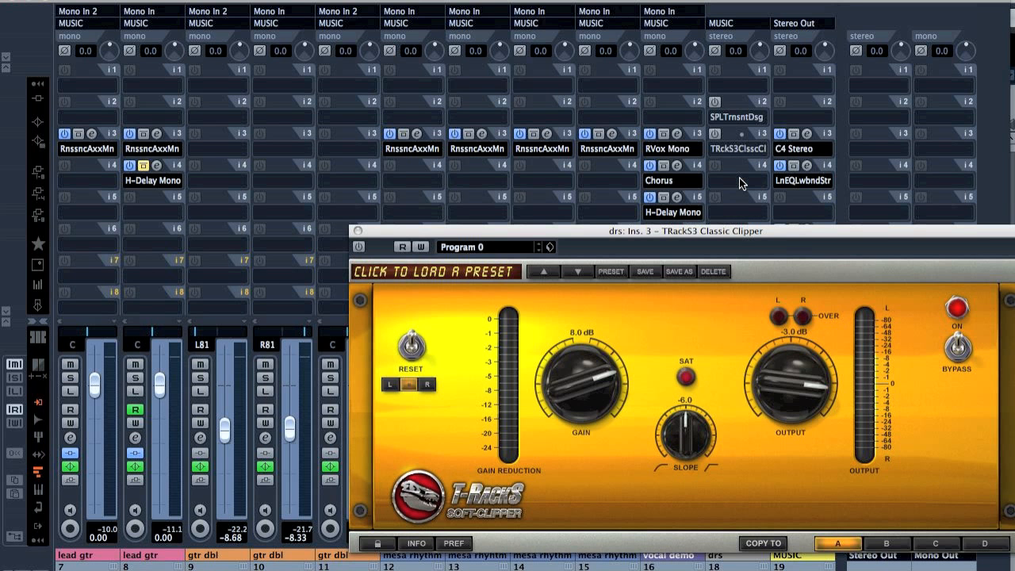
left_click(357, 231)
- Play the drs channel in solo without its inserts and clear all solos
left_click(722, 378)
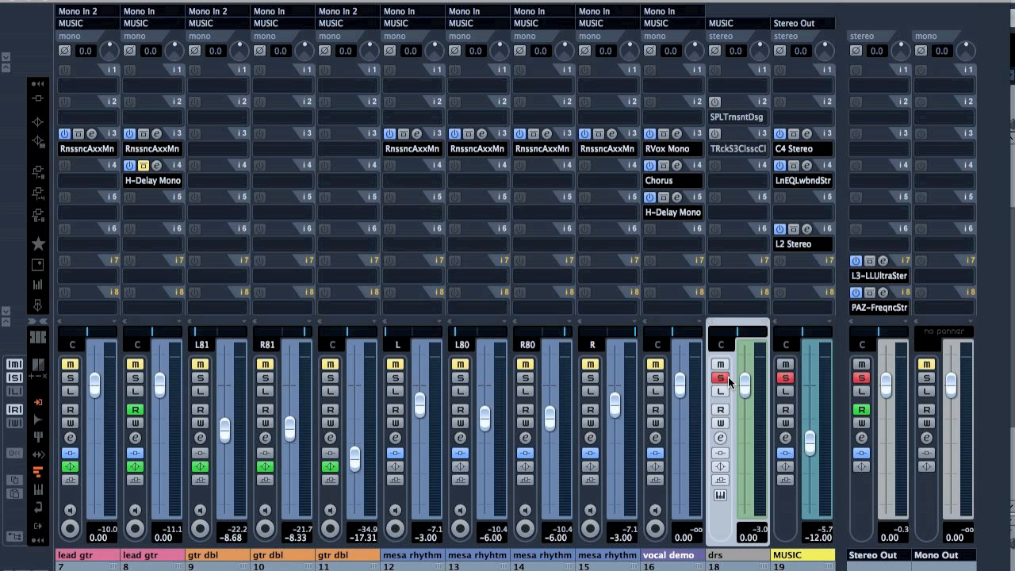
key("space")
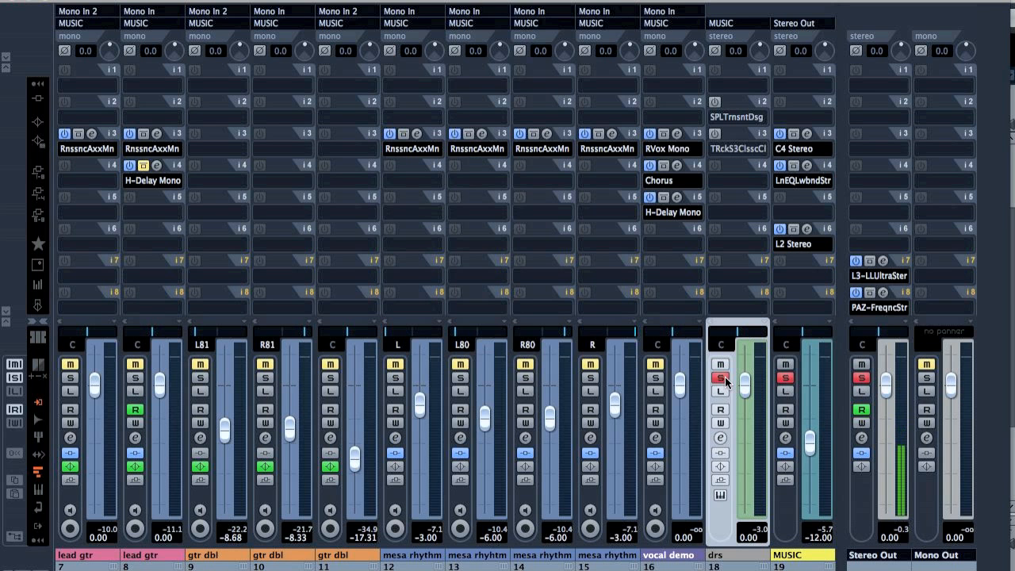
left_click(860, 378)
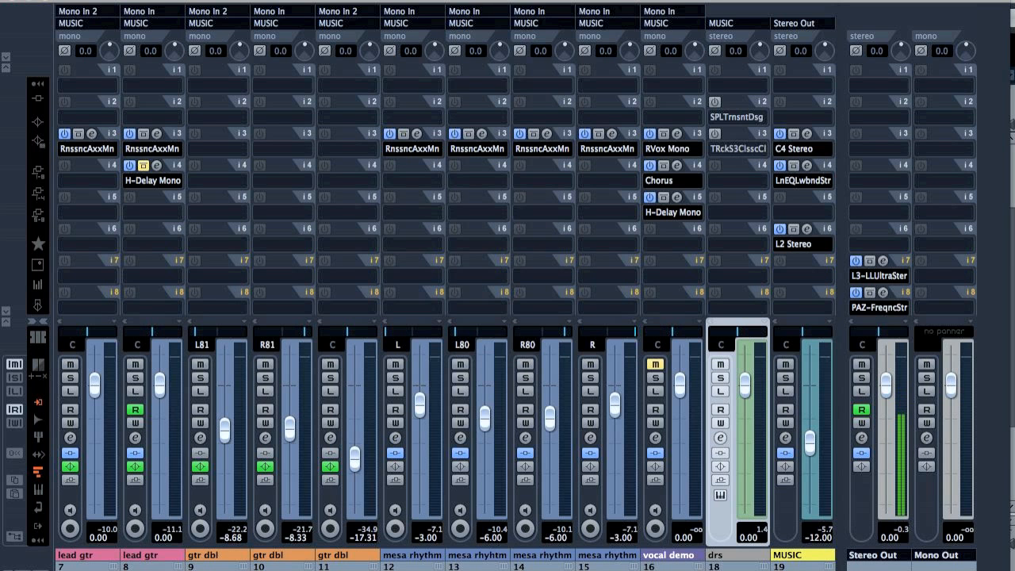
- Add a stereo FX channel track with RCompressor Stereo as its effect
left_click(198, 0)
left_click(479, 117)
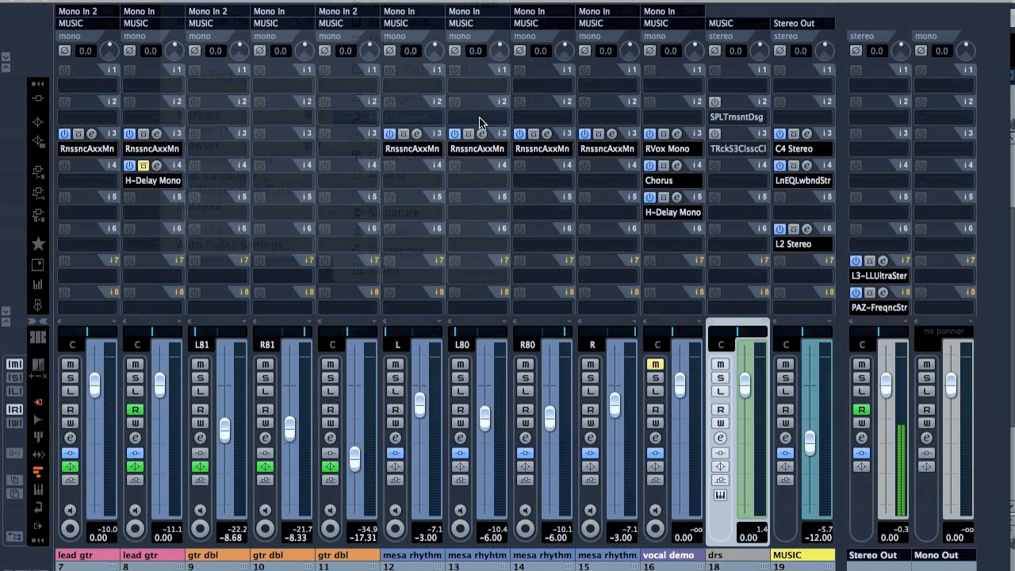
left_click(398, 316)
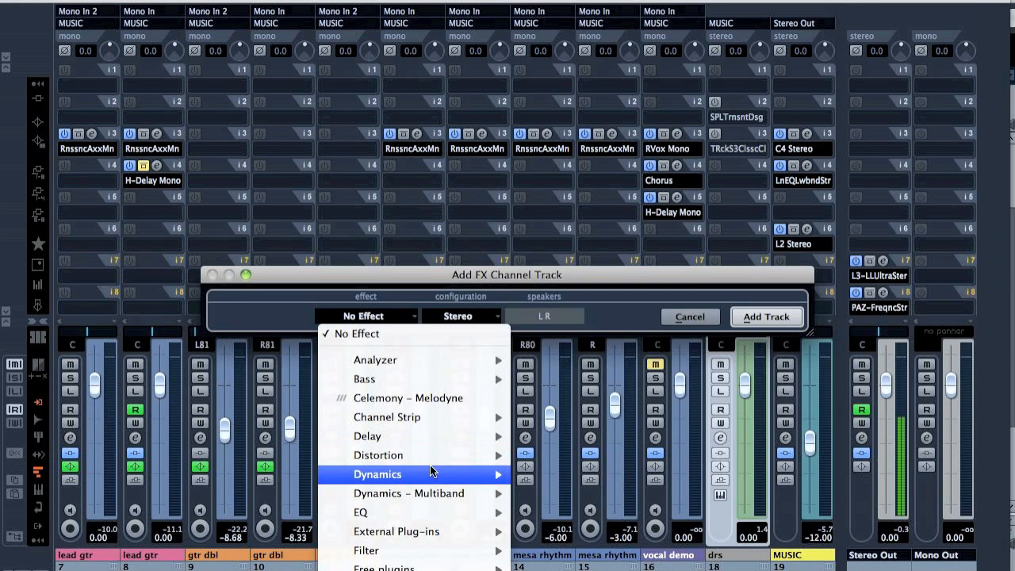
mouse_move(430, 470)
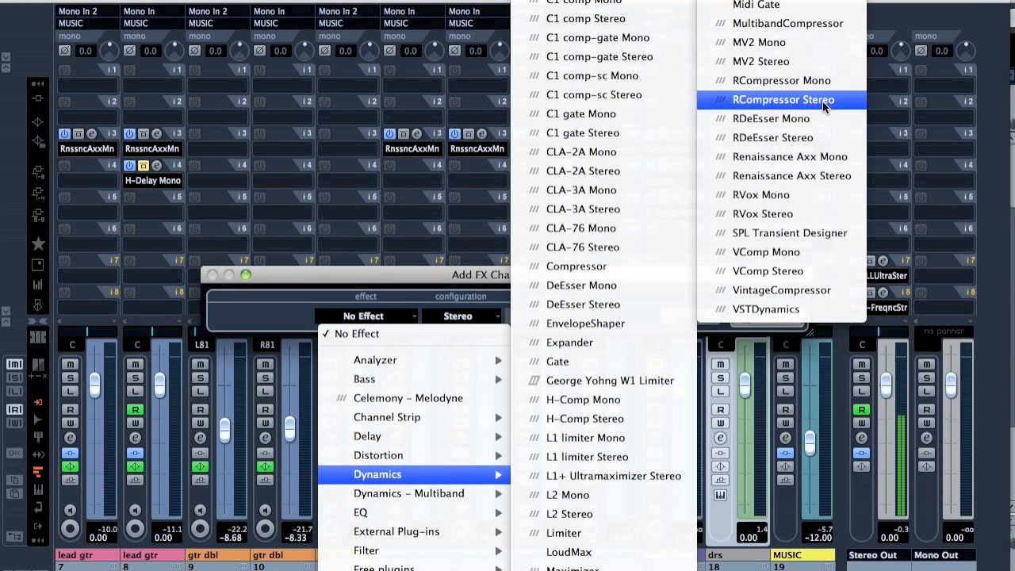
left_click(822, 100)
left_click(767, 318)
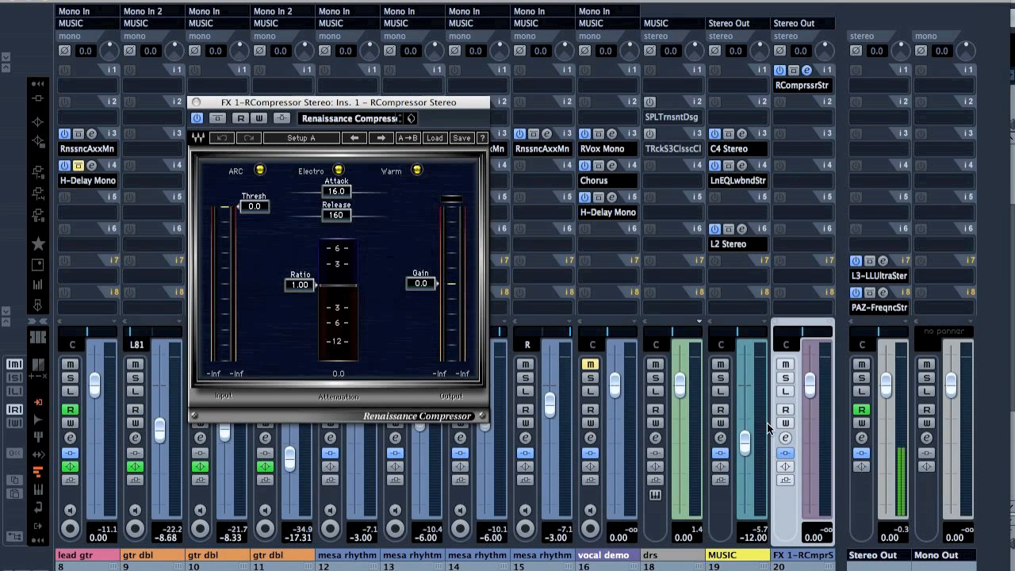
- Route the new FX channel's output to MUSIC and lower its fader to -∞
left_click(787, 38)
left_click(828, 102)
left_click_drag(811, 377, 810, 501)
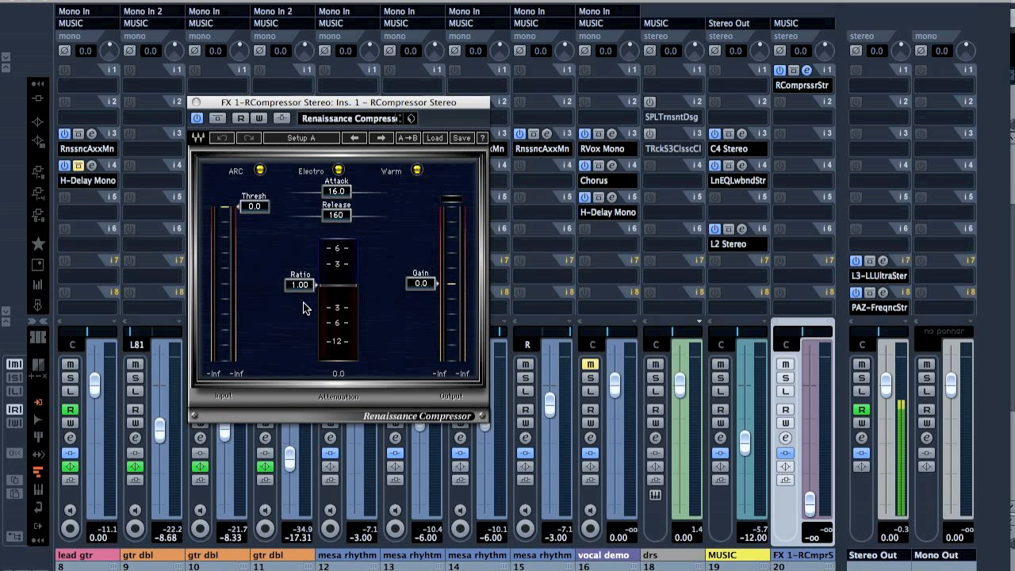
- Rename the FX channel as PARA COMP and set its compressor ratio to 12.62
double_click(797, 554)
type("PARA COMP")
key("Return")
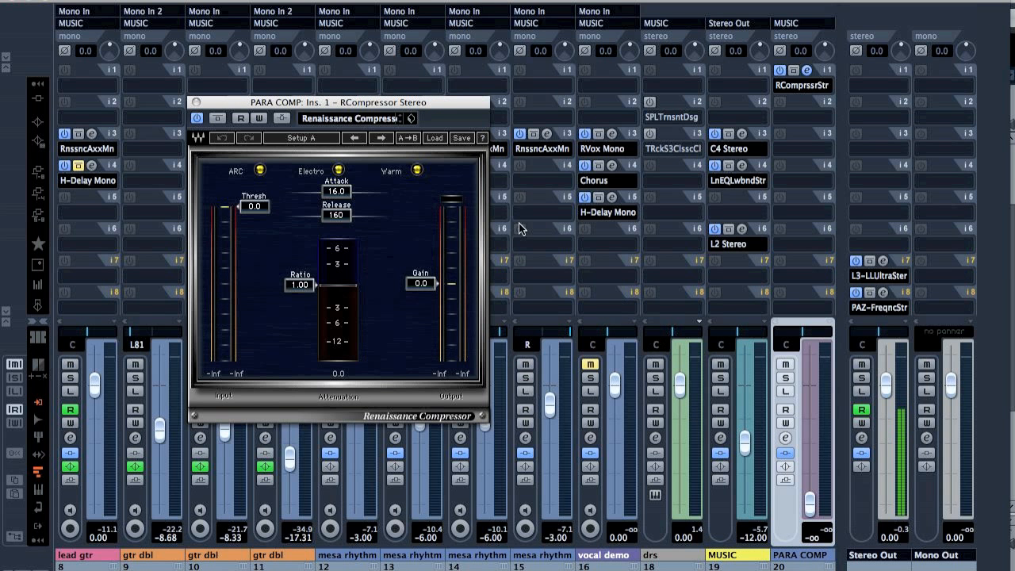
left_click_drag(300, 284, 299, 335)
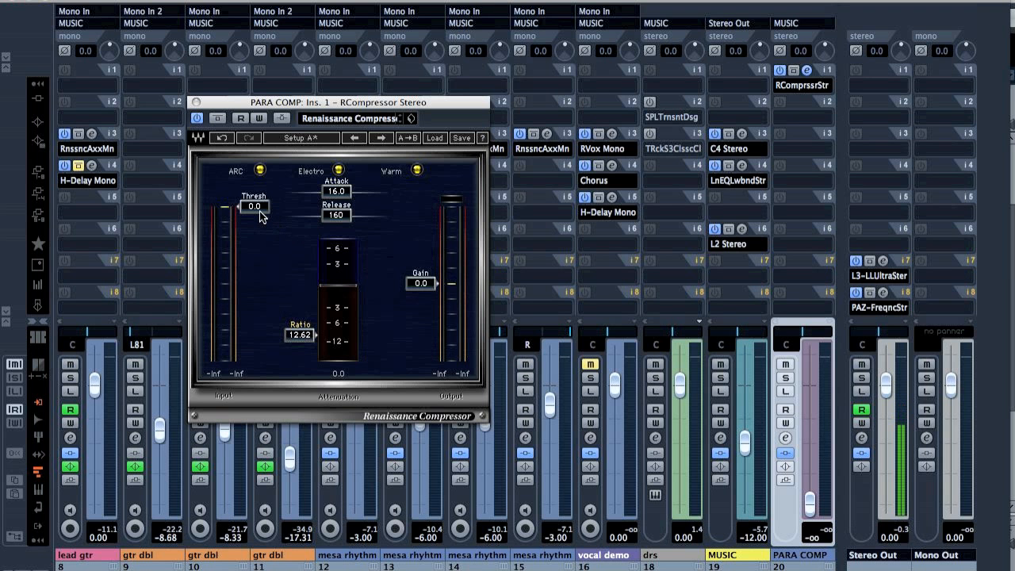
- Activate a send from the drs channel to PARA COMP at 0.00 dB
left_click(655, 436)
left_click(672, 102)
left_click(678, 130)
left_click(662, 113, "super")
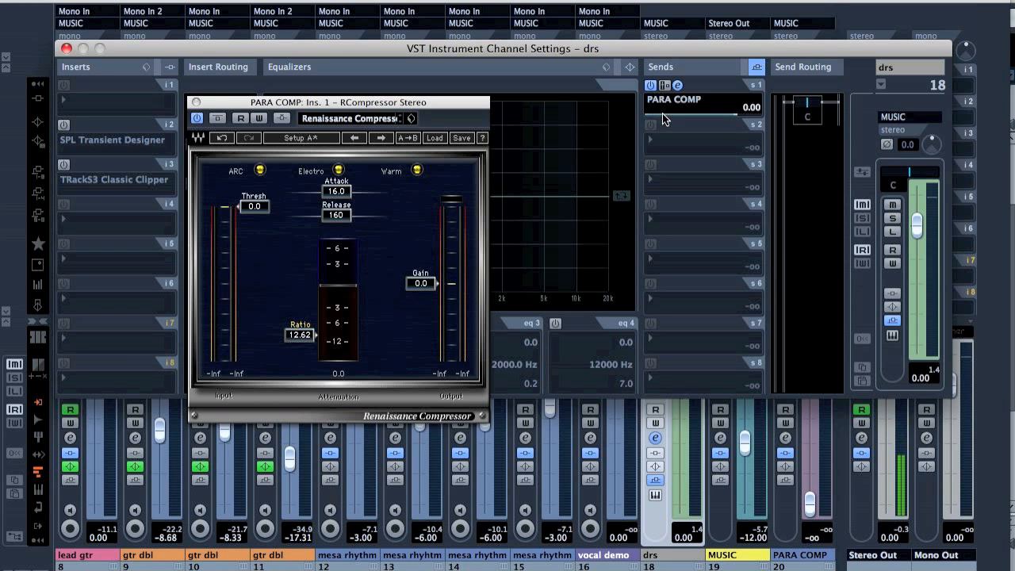
left_click(66, 47)
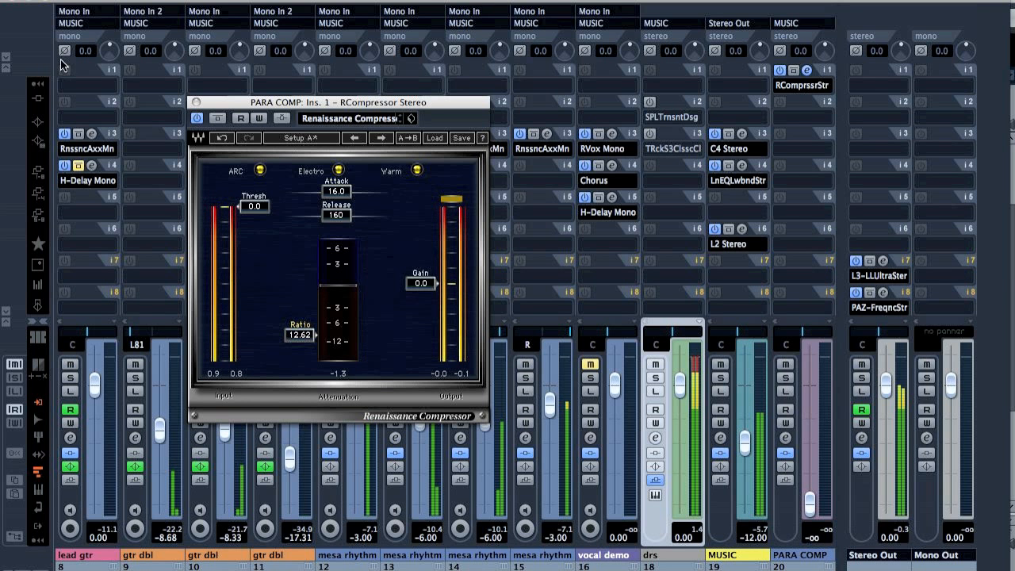
- Set the PARA COMP compressor's threshold to -32.9 and its gain to 16.8
left_click_drag(254, 206, 254, 283)
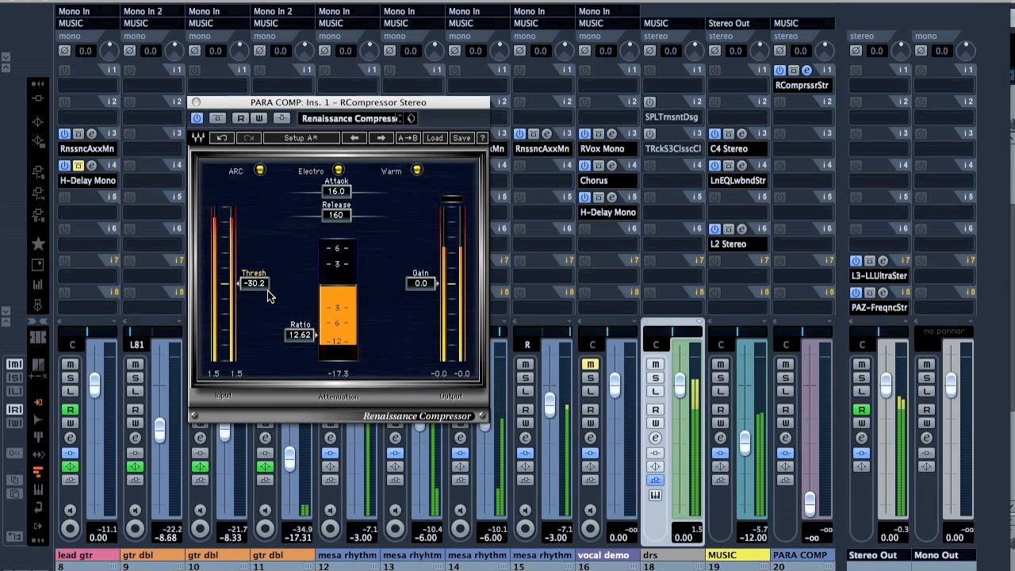
left_click_drag(254, 283, 253, 290)
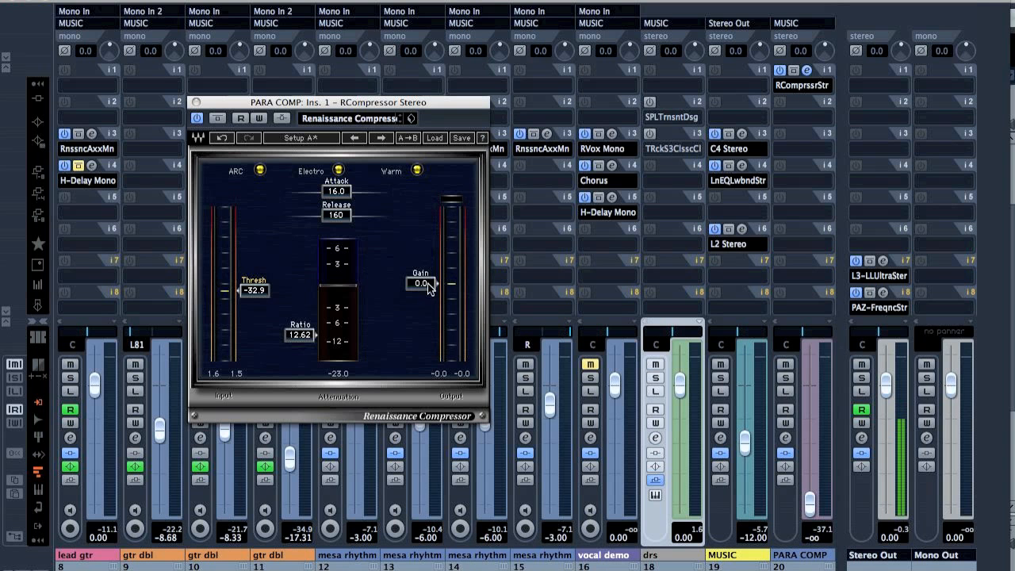
left_click_drag(422, 283, 422, 239)
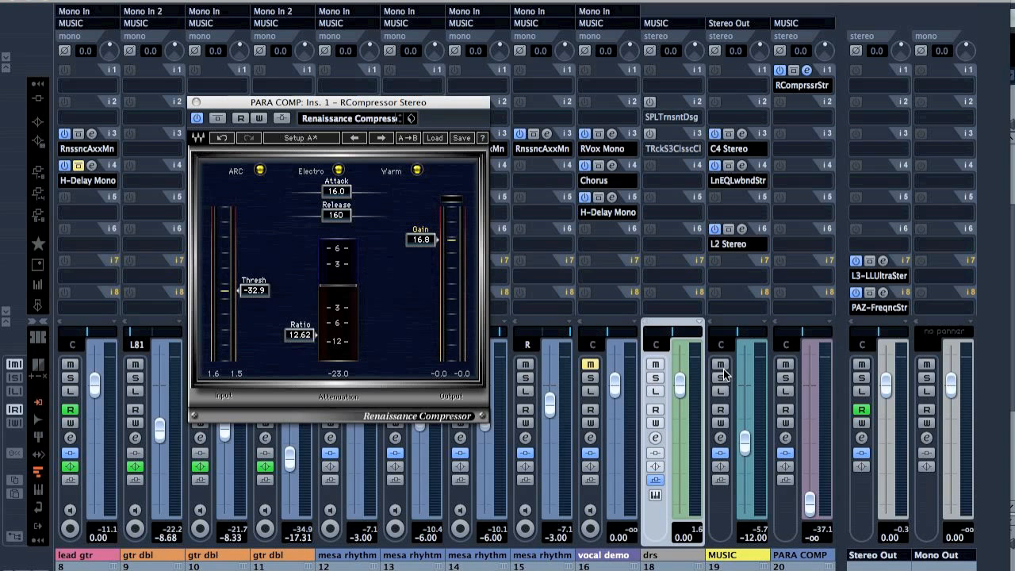
- Play the mix, raise the PARA COMP fader to -2.71 and compare the sound with that channel muted and unmuted
key("space")
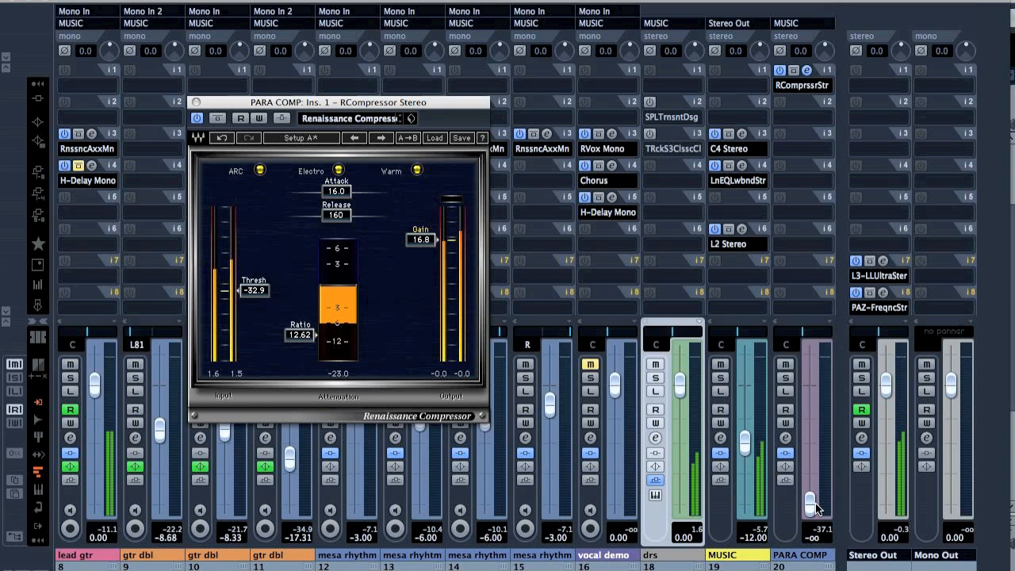
left_click_drag(810, 514, 825, 413)
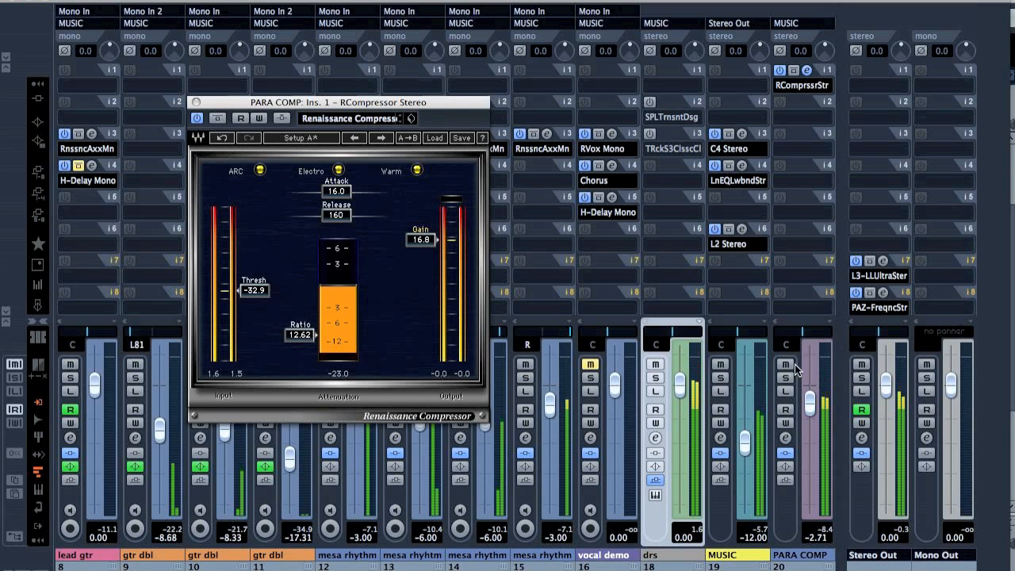
left_click(785, 366)
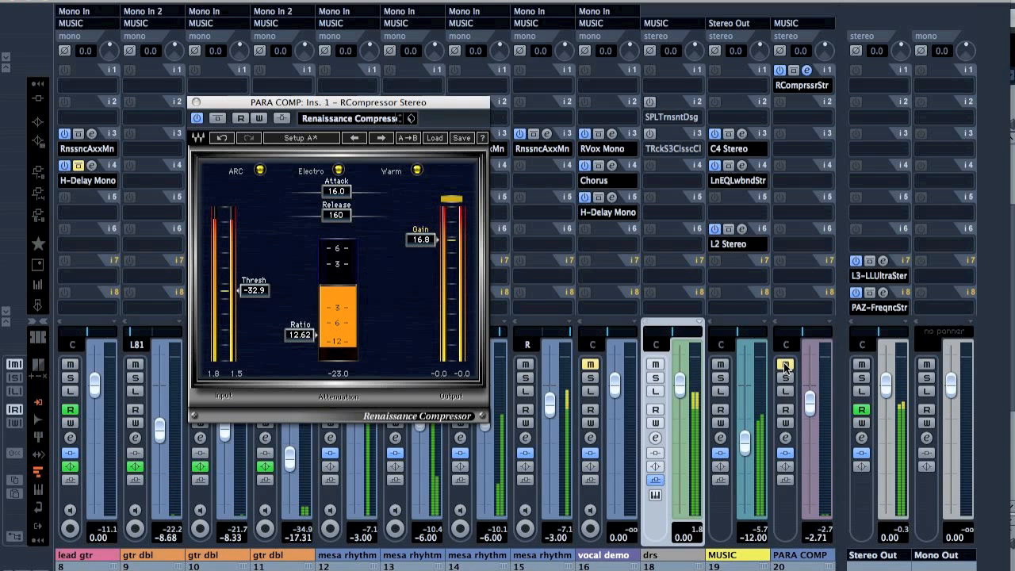
left_click(784, 366)
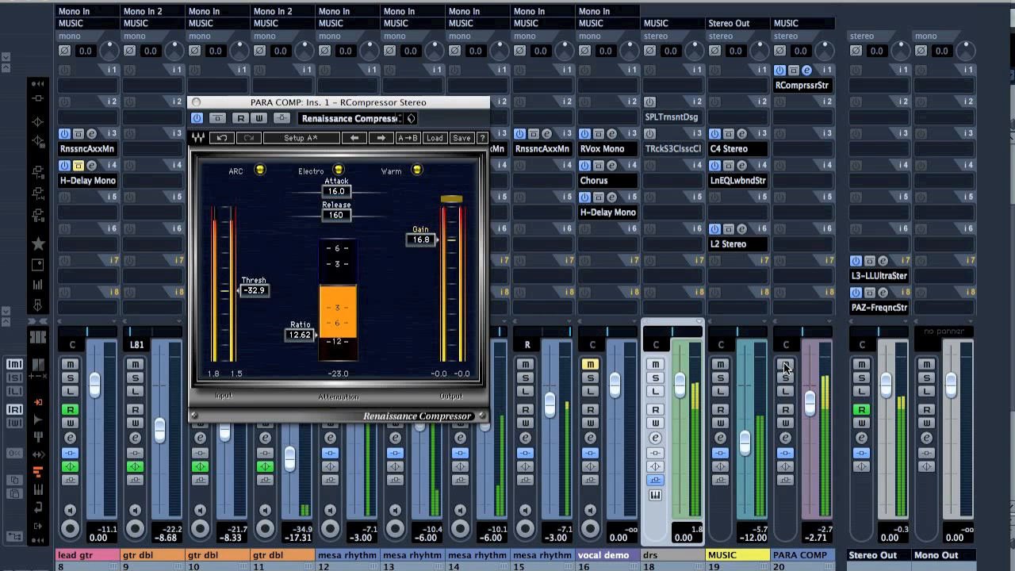
- Rebalance the parallel compression by setting the compressor gain to 10.3 and the PARA COMP fader to -2.71
left_click_drag(810, 406, 810, 431)
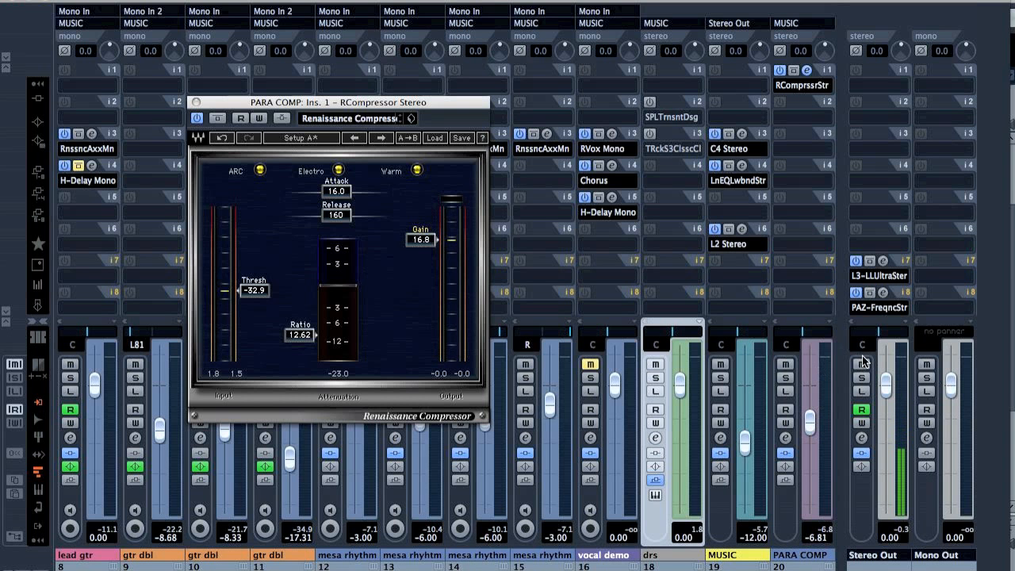
left_click_drag(421, 239, 423, 257)
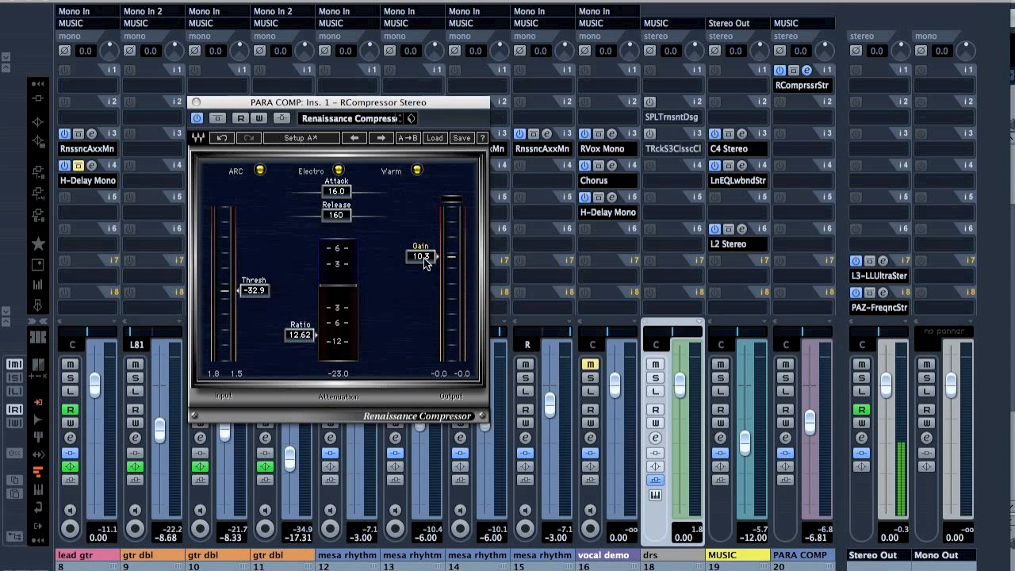
mouse_move(818, 424)
left_mouse_down()
mouse_move(812, 531)
mouse_move(821, 405)
left_mouse_up()
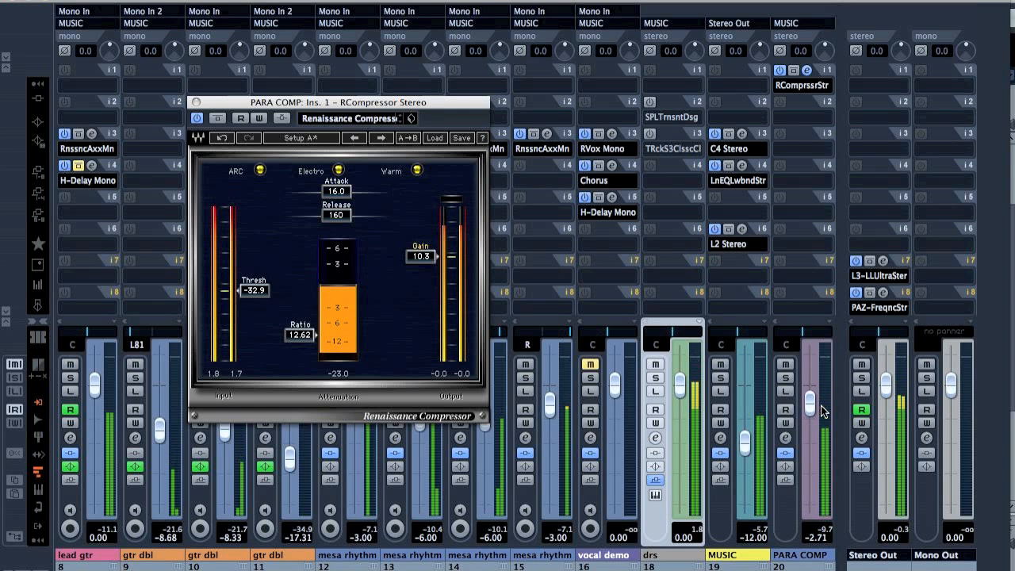
- Solo the drs channel, set the PARA COMP fader to -3.15 and compare the drums with and without PARA COMP
left_click(656, 378)
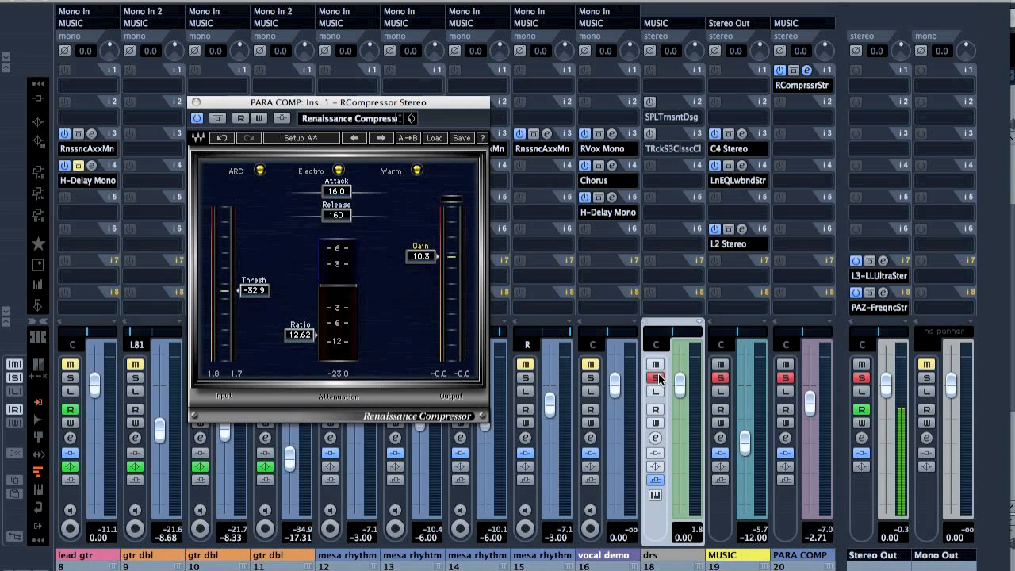
mouse_move(810, 406)
left_mouse_down()
mouse_move(816, 511)
mouse_move(816, 388)
mouse_move(814, 414)
left_mouse_up()
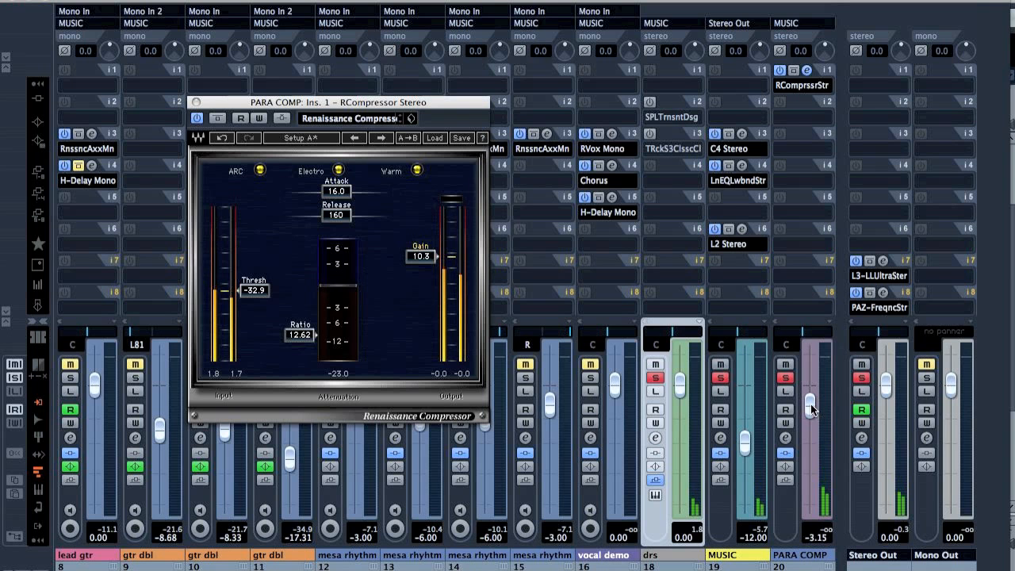
left_click(786, 378)
left_click(787, 365)
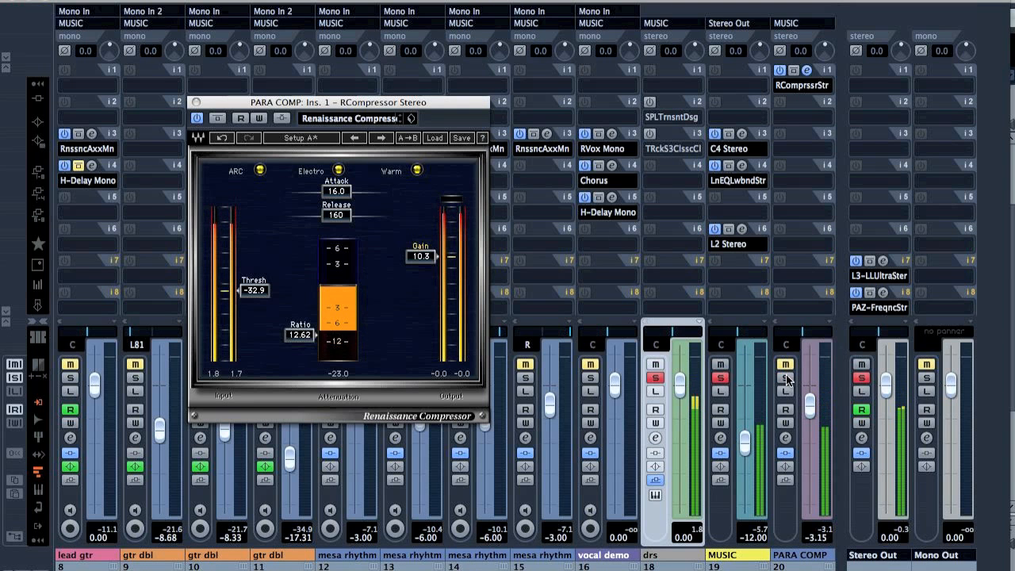
left_click(787, 378)
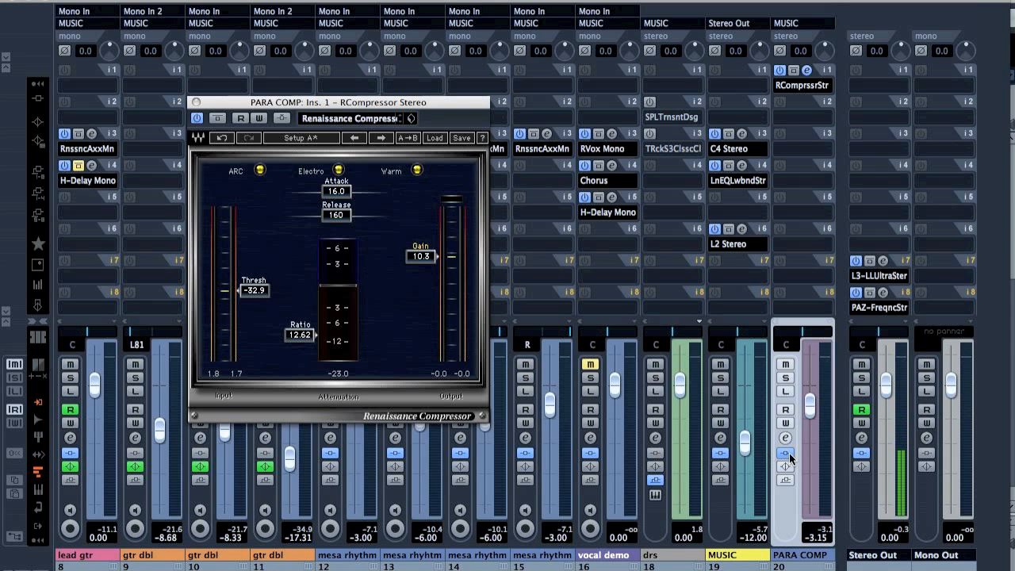
- Lower the PARA COMP fader fully to -∞
left_click_drag(810, 408, 809, 509)
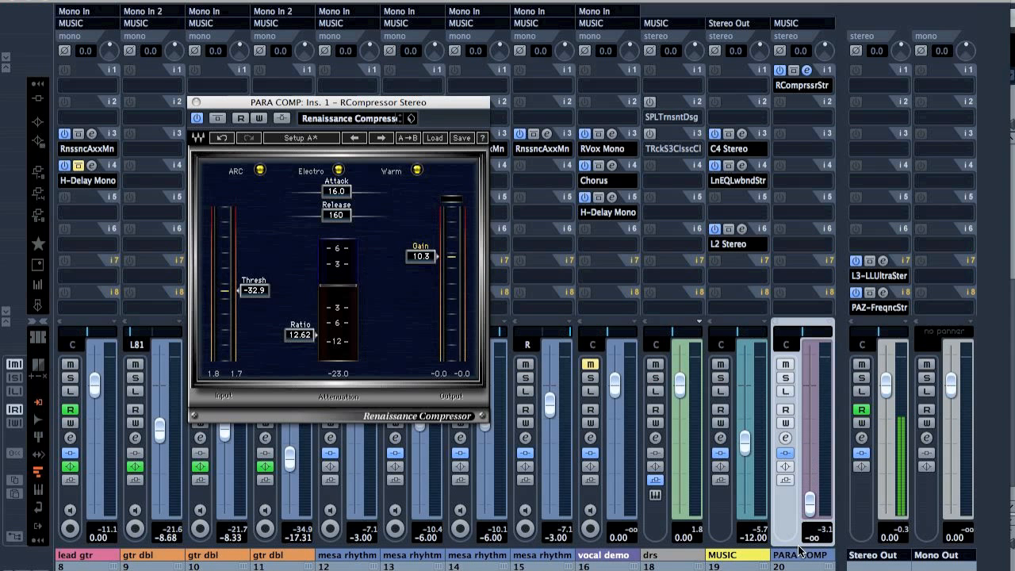
- Open the PARA COMP channel settings and enable EQ band 1 as a High Pass II filter with a Q of 5.0
left_click(786, 438)
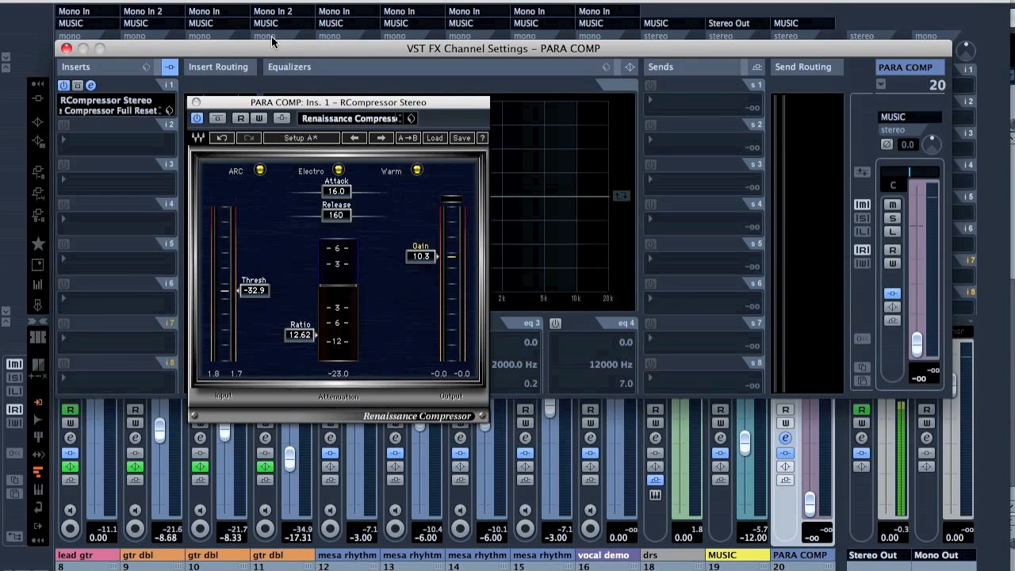
left_click(198, 102)
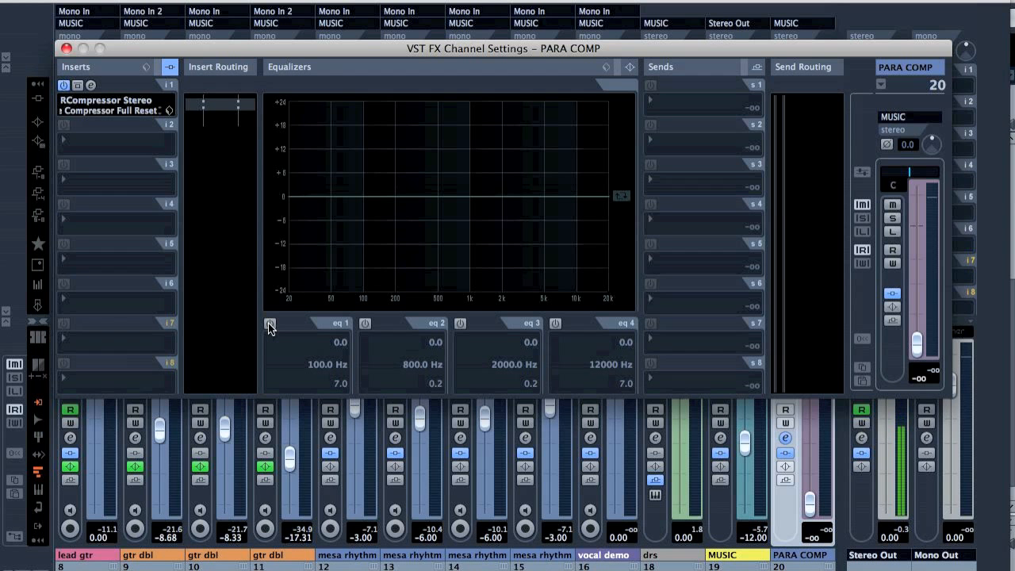
left_click(270, 325)
left_click(318, 384)
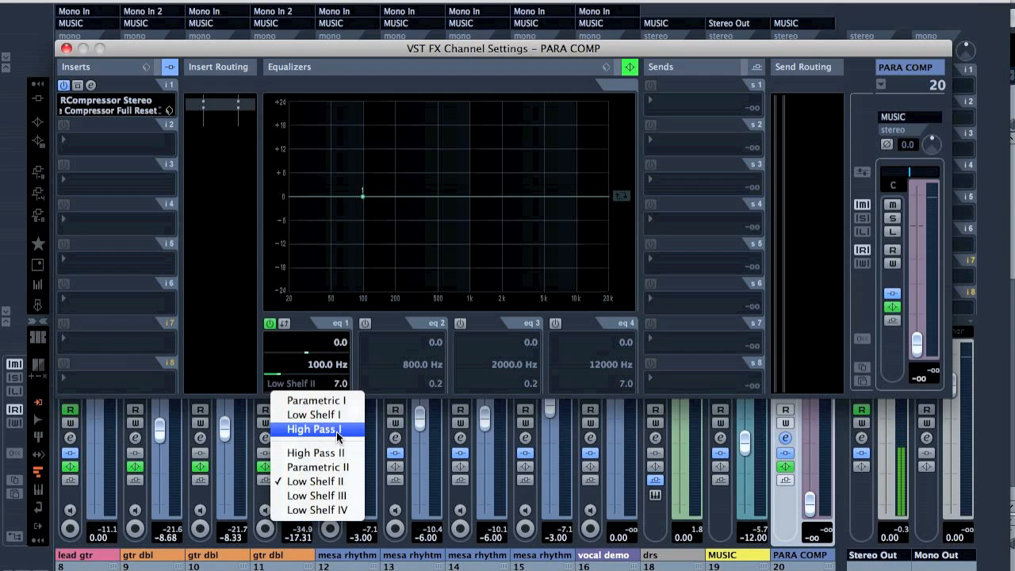
left_click(334, 452)
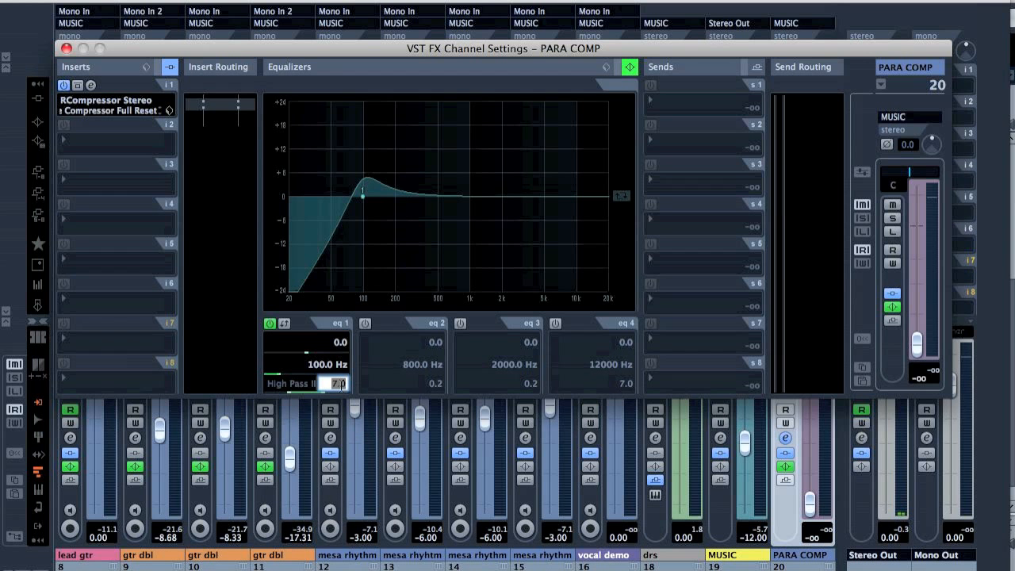
type("5")
key("Return")
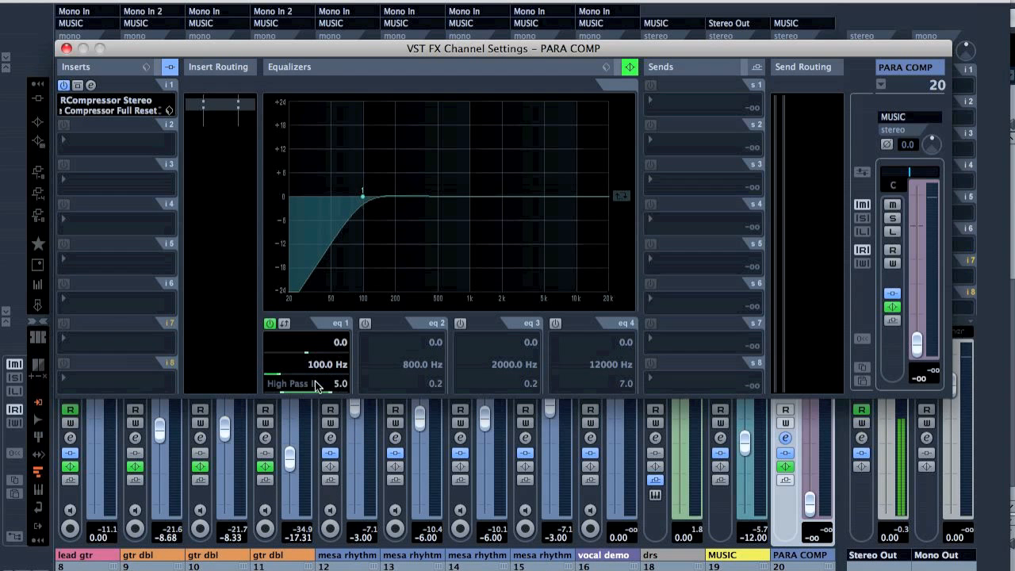
- Sweep the PARA COMP high-pass filter through the spectrum, settle it at 351 Hz and compare the sound with the band off and on
left_click_drag(276, 374, 259, 371)
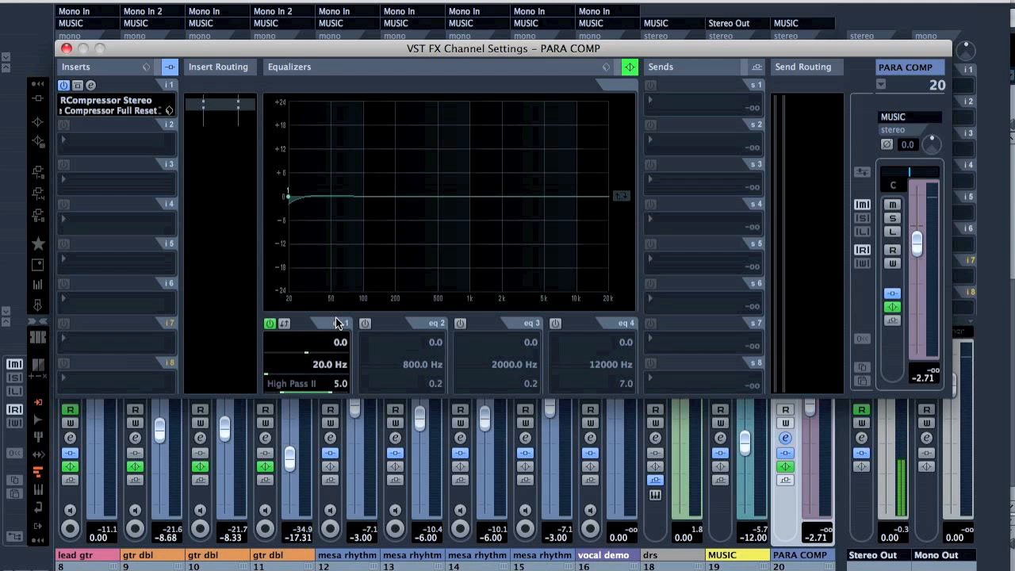
left_click_drag(287, 197, 626, 213)
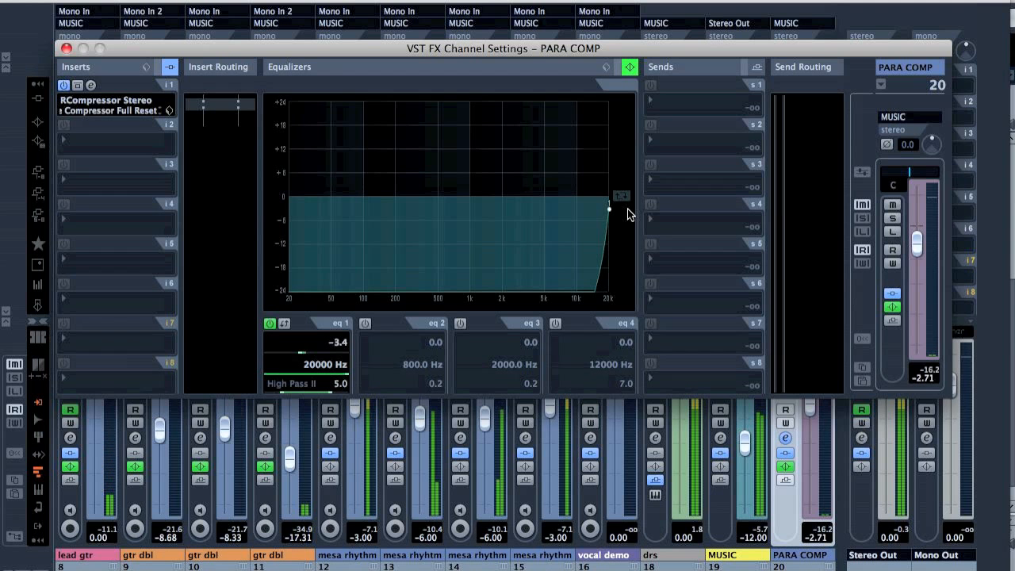
left_click_drag(621, 214, 507, 204)
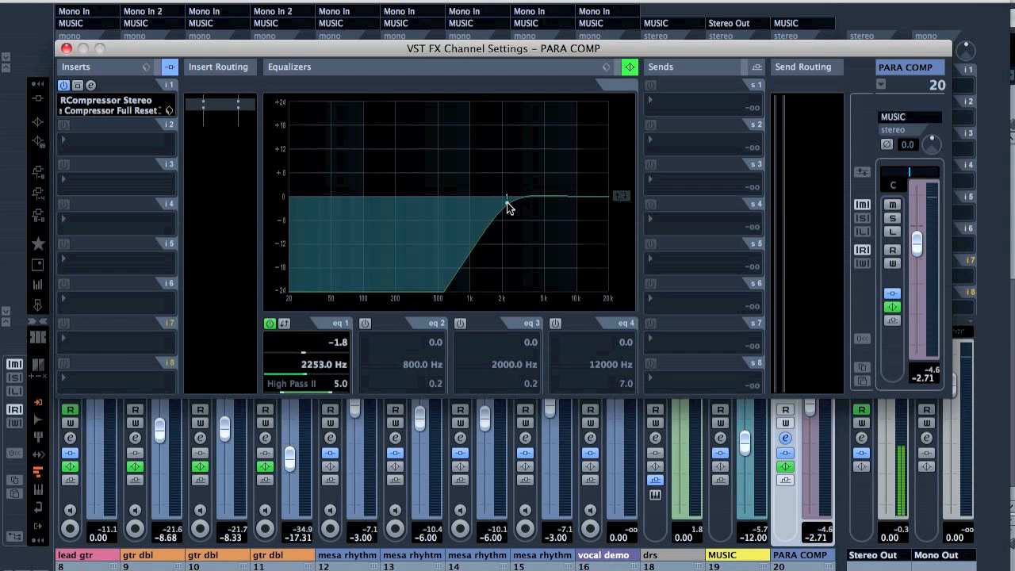
left_click_drag(506, 202, 361, 206)
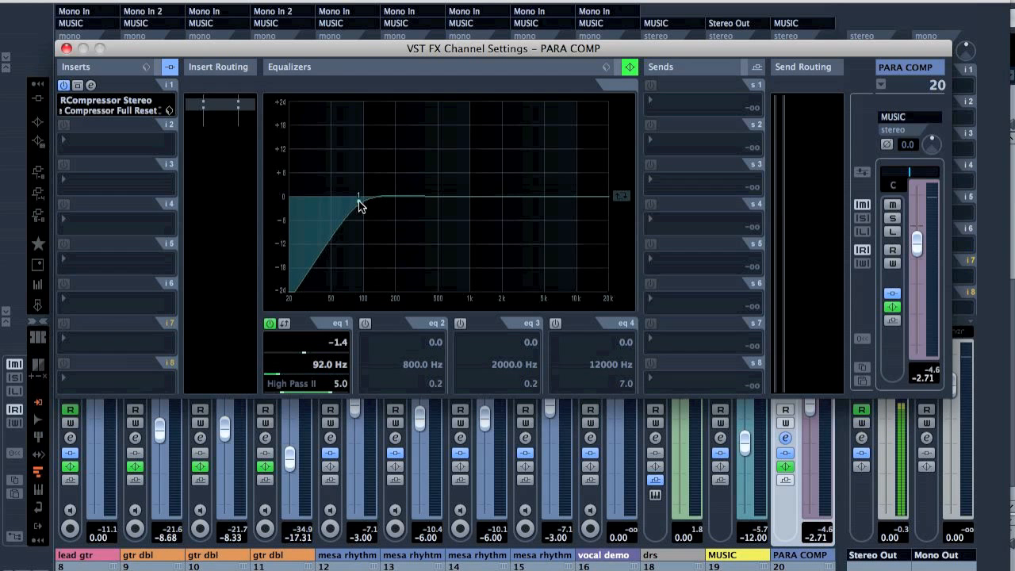
left_click_drag(358, 204, 438, 207)
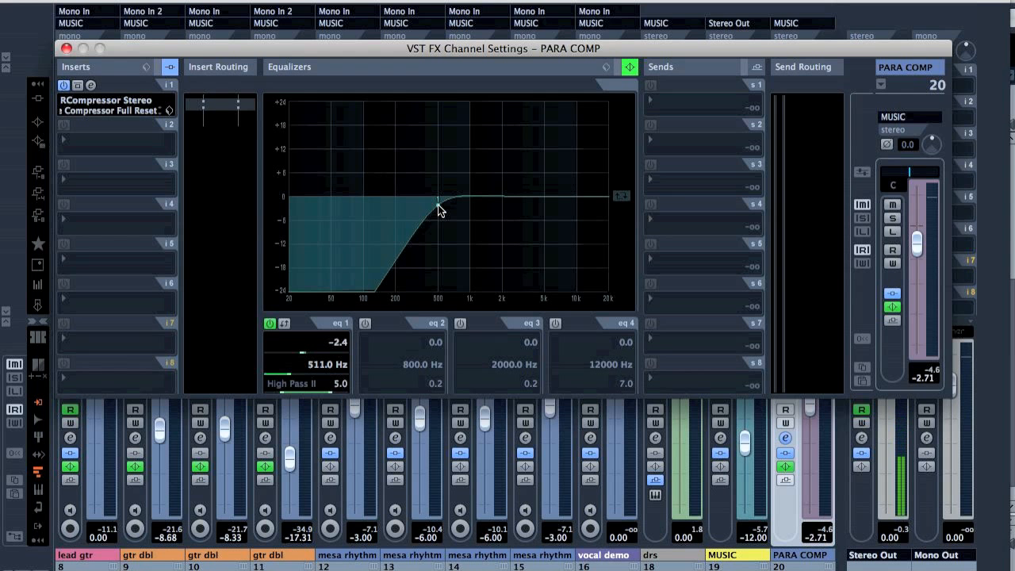
left_click(321, 367)
left_click_drag(436, 207, 421, 209)
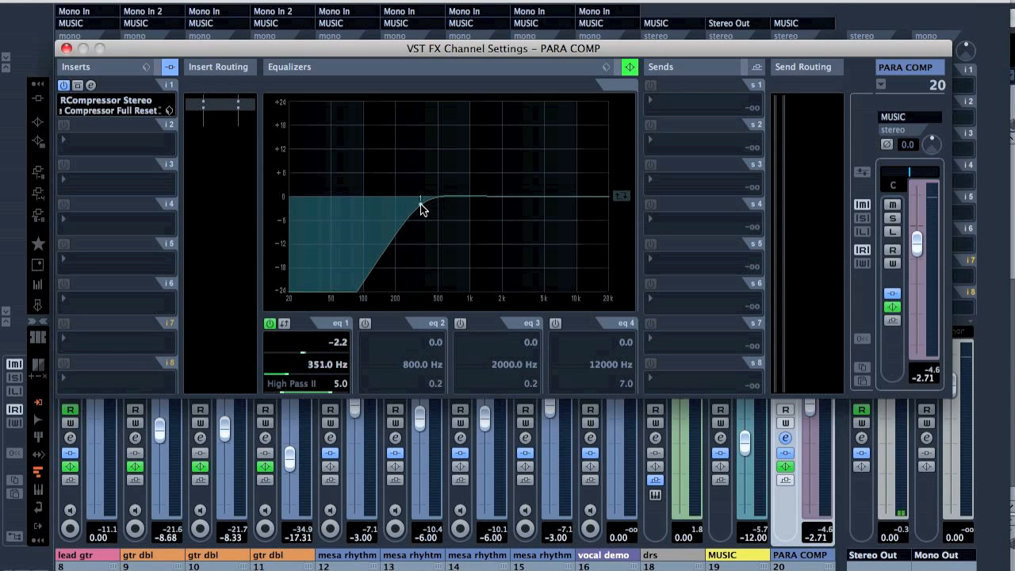
left_click(270, 324)
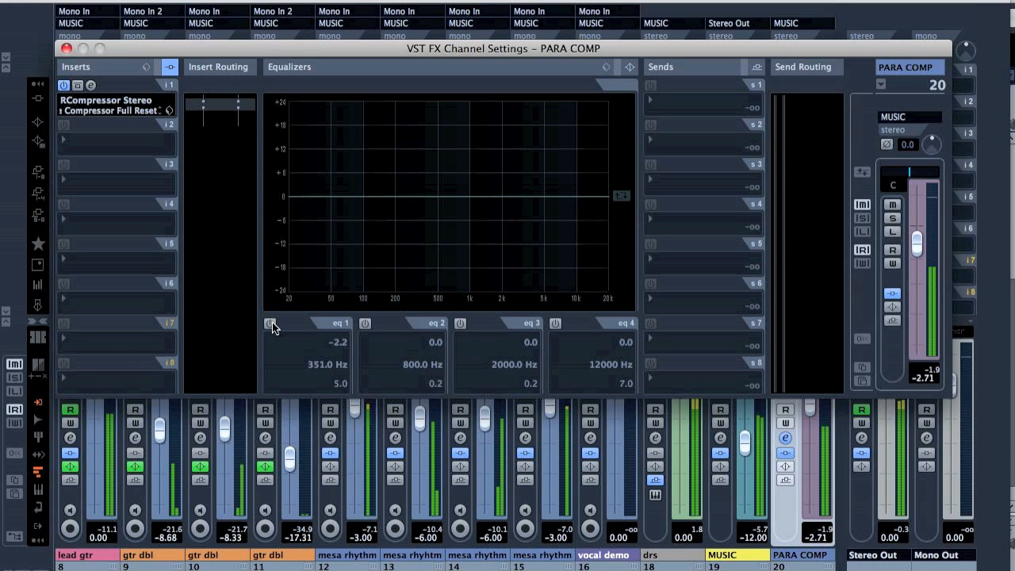
left_click(270, 325)
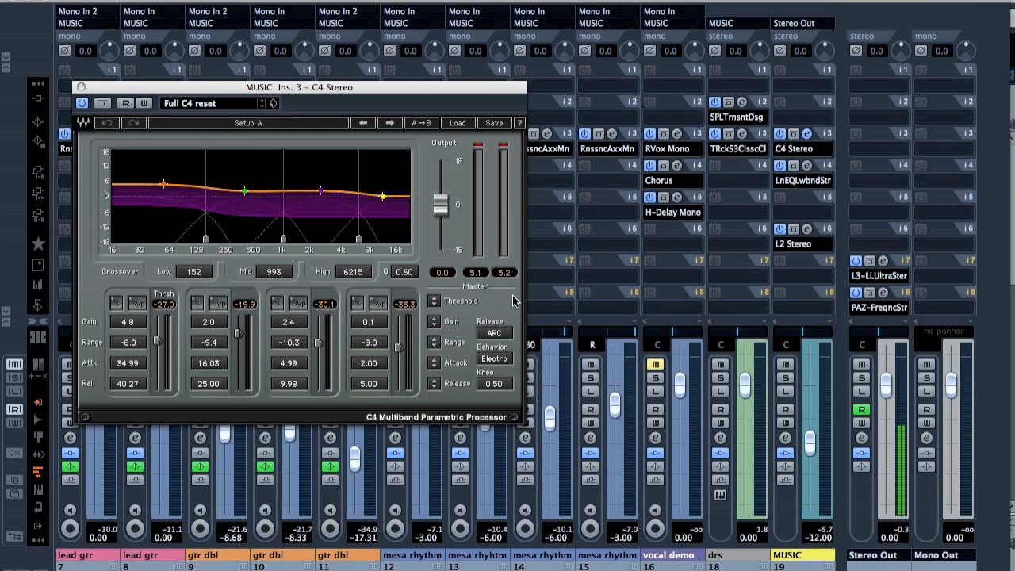
- Solo the low, low-mid, high and high-mid bands of the MUSIC channel's C4 compressor one at a time to examine their ranges
left_click(117, 303)
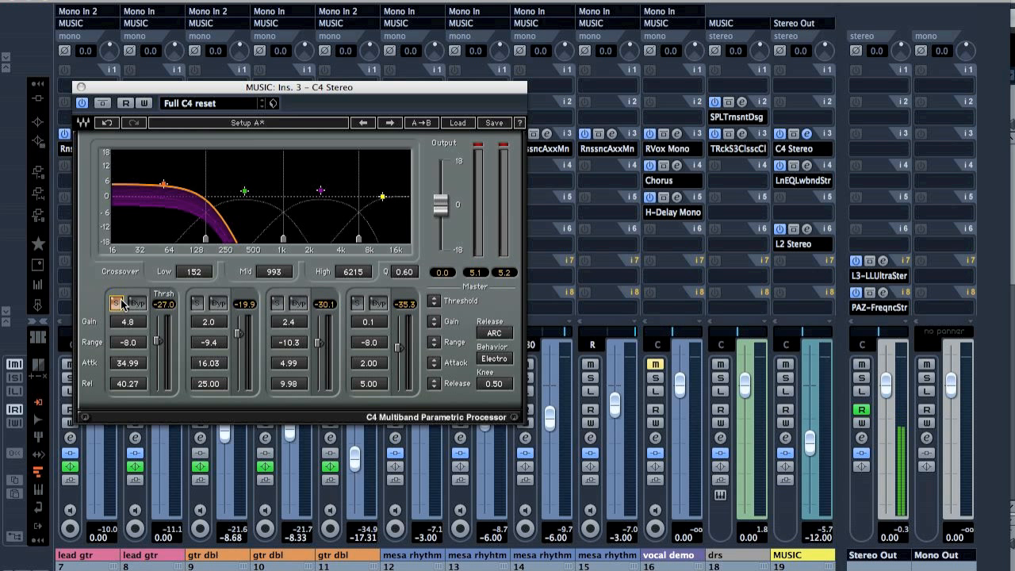
left_click(117, 304)
left_click(197, 302)
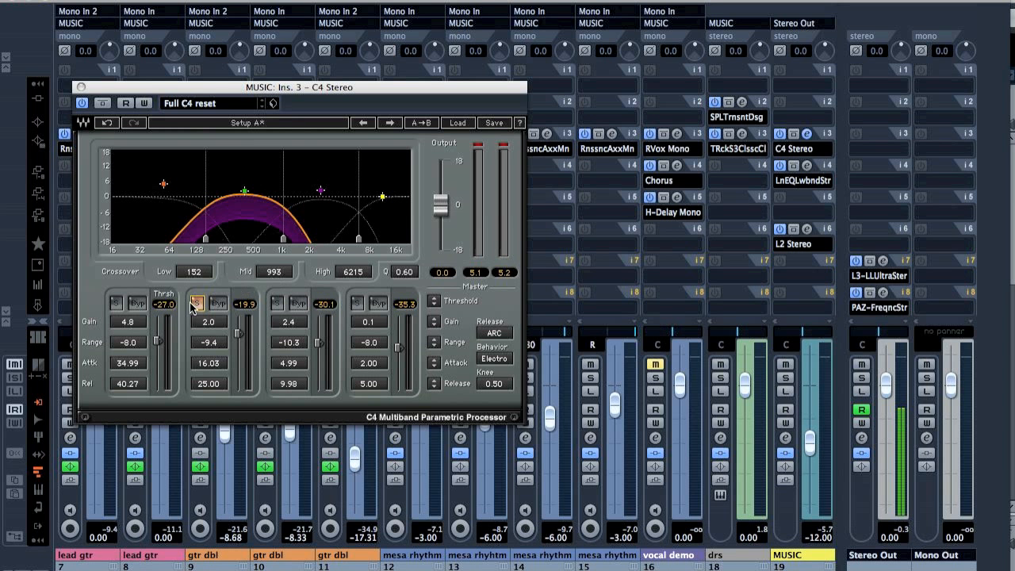
left_click(196, 304)
left_click(196, 305)
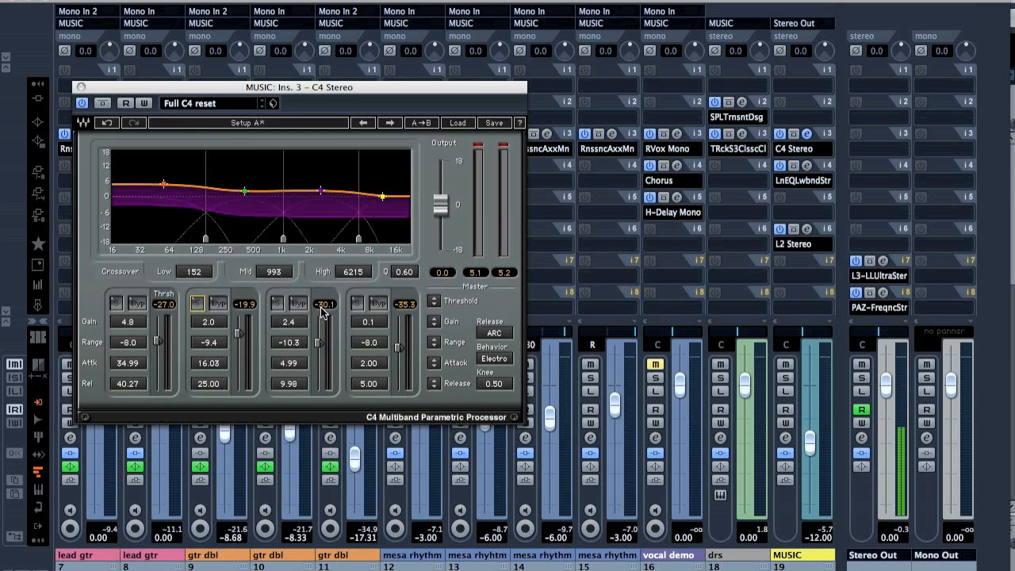
left_click(358, 304)
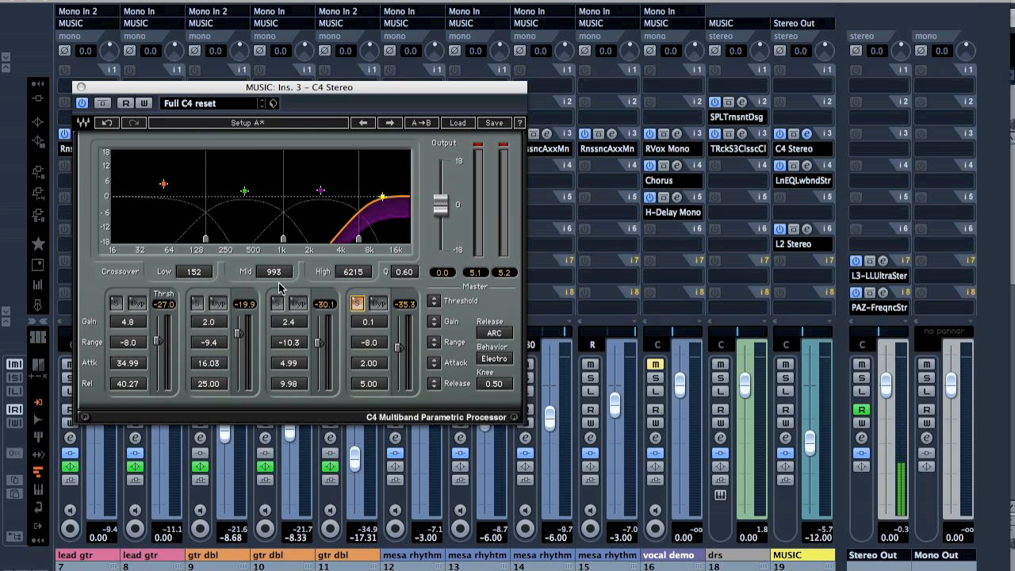
left_click(357, 304)
left_click(276, 304)
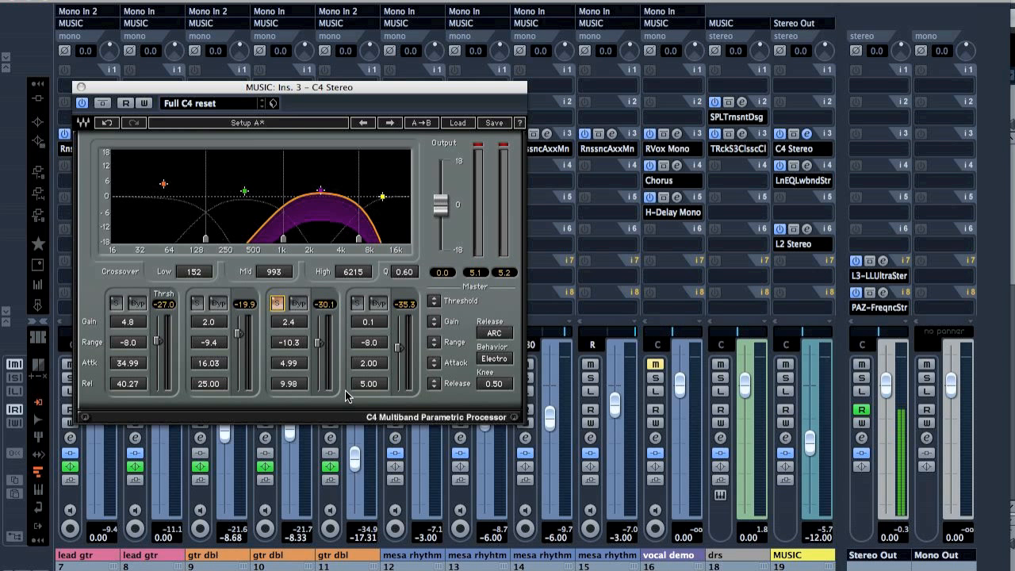
- Switch to the web browser, view the full-size Fletcher-Munson curve image from icycolors.com and return to the Cubase mixer
mouse_move(209, 557)
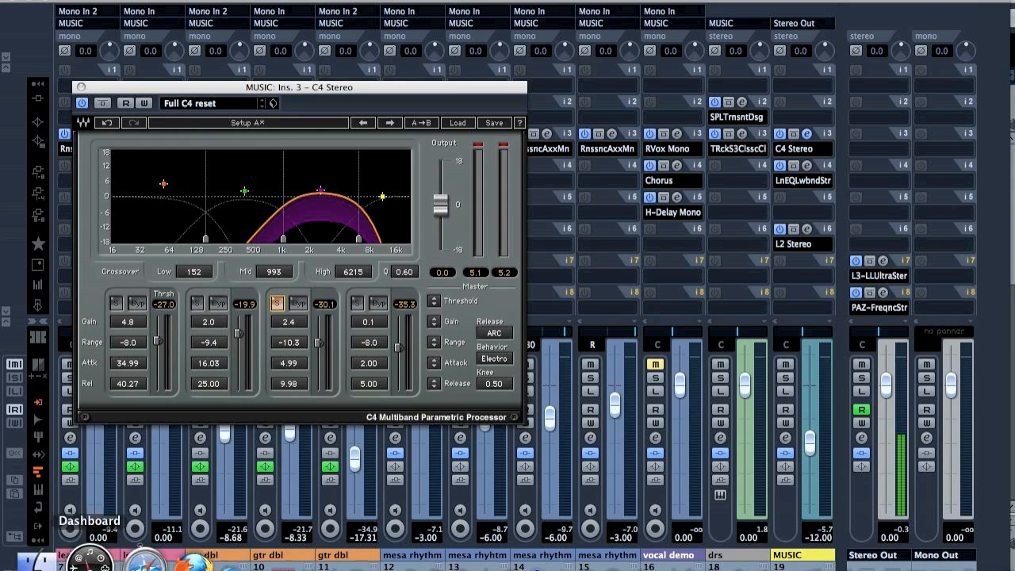
left_click(106, 555)
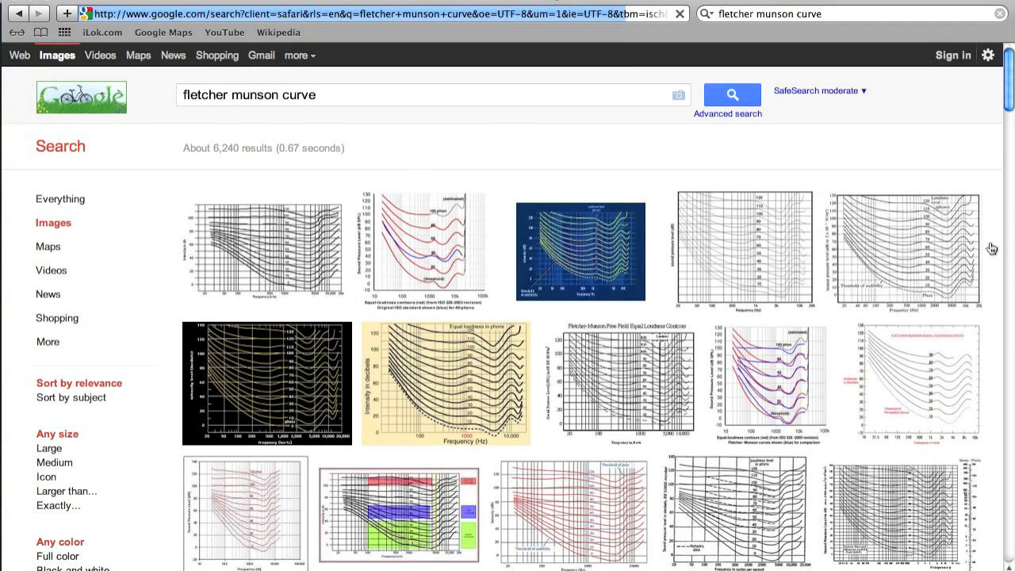
left_click(485, 386)
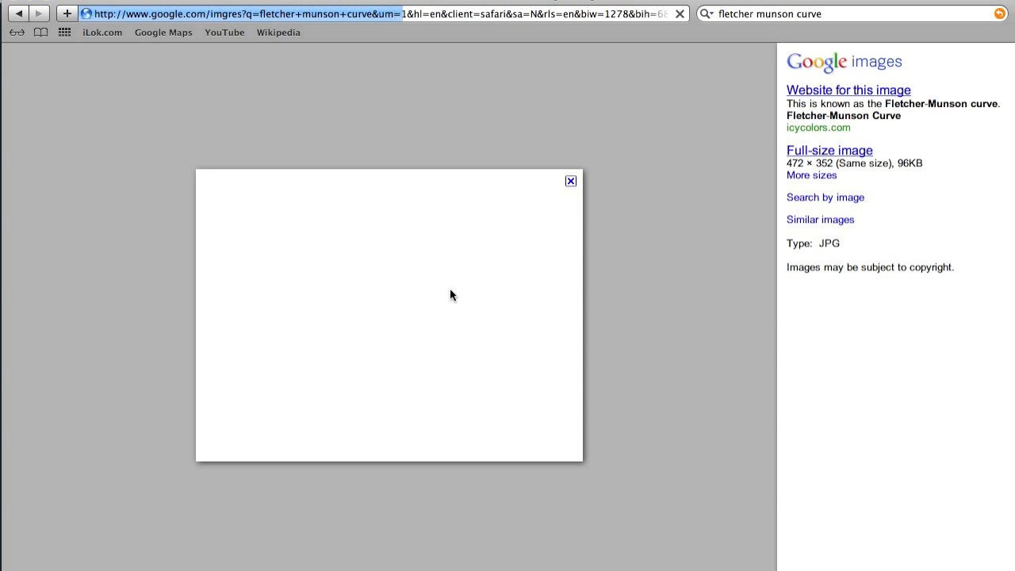
left_click(824, 150)
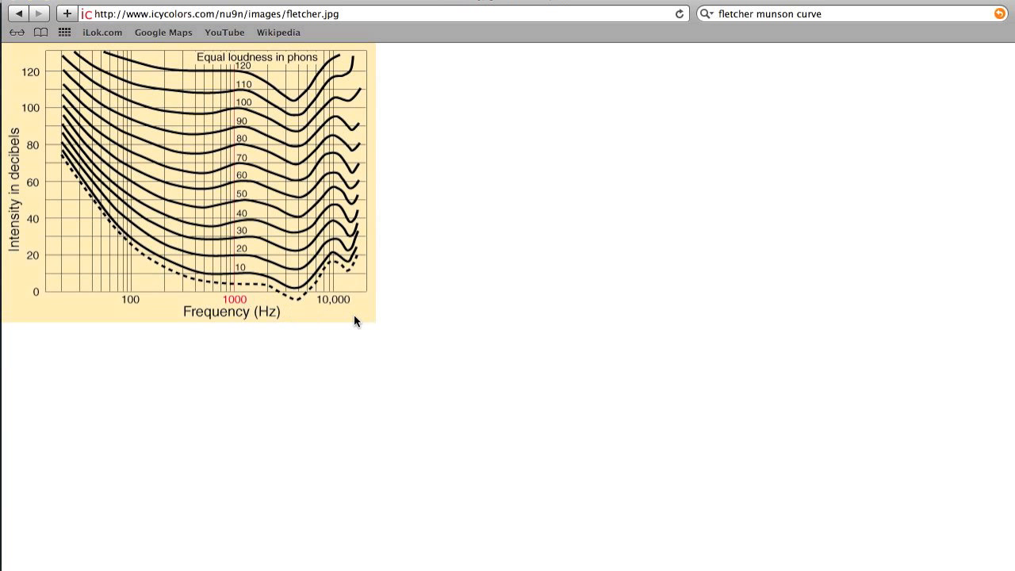
mouse_move(480, 566)
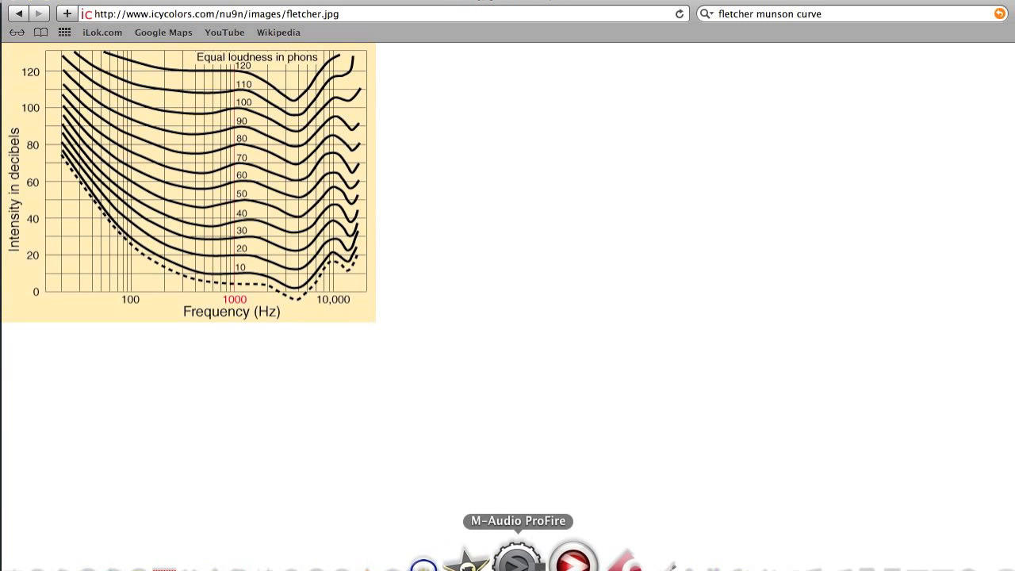
left_click(591, 559)
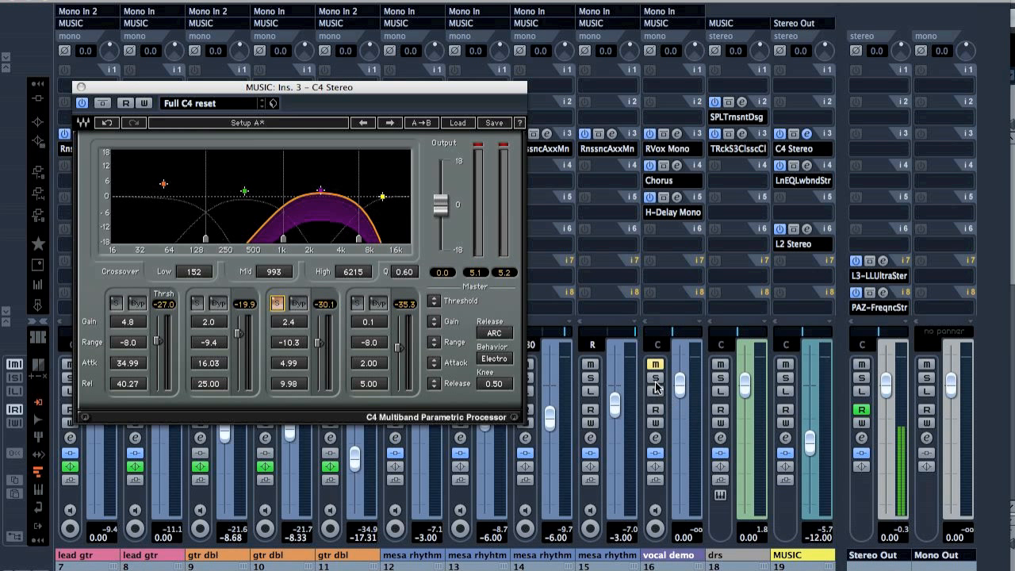
- Solo the vocal demo channel briefly, and audition the C4's low, low-mid and high bands with the mix playing
left_click(658, 379)
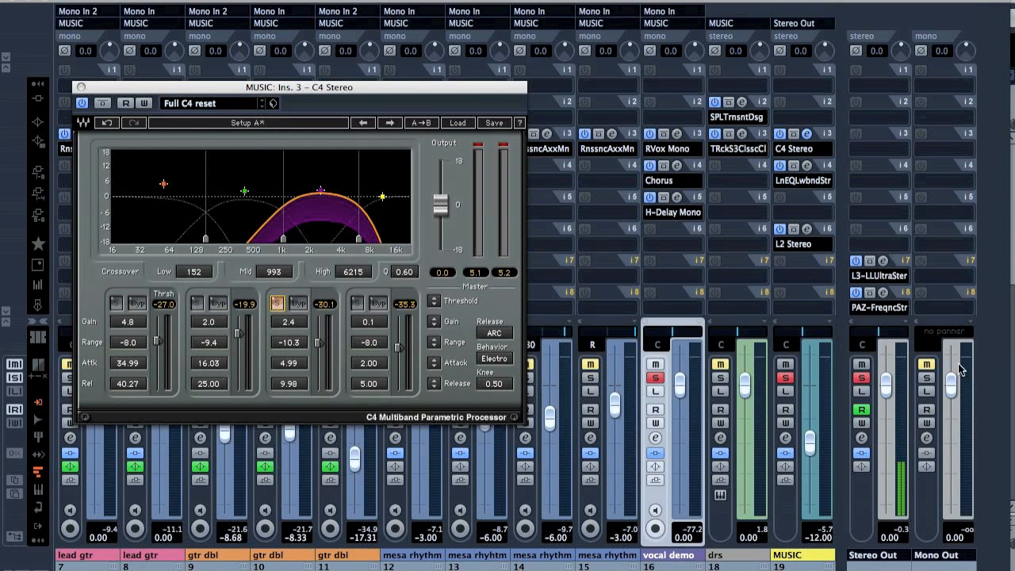
left_click(856, 379)
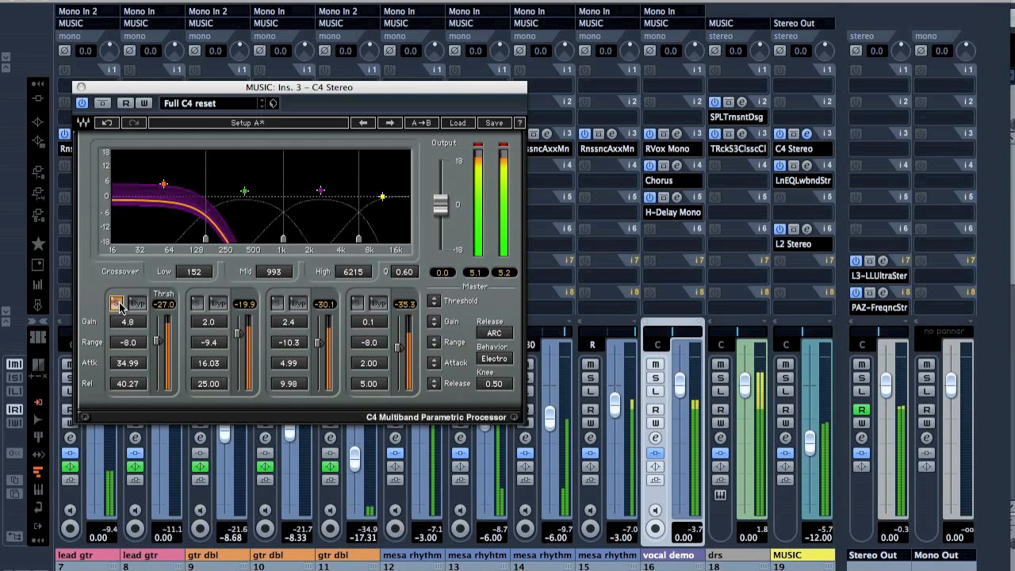
left_click(117, 303)
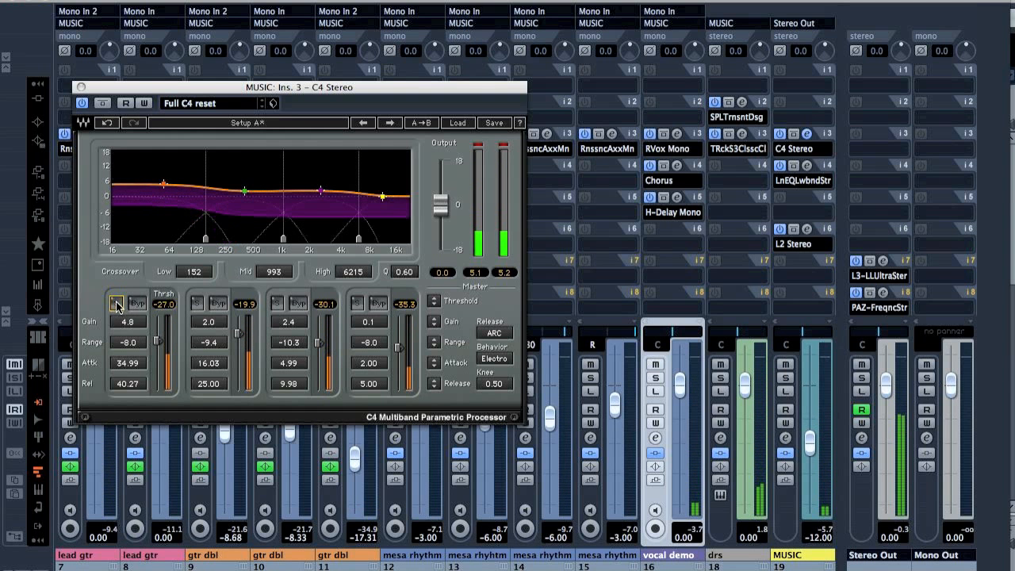
left_click(195, 304)
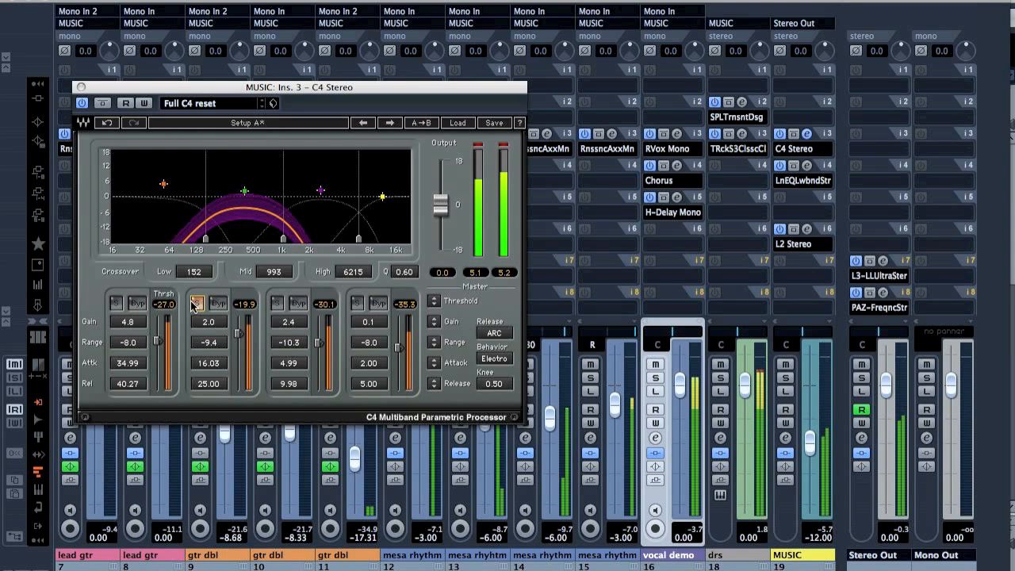
left_click(196, 304)
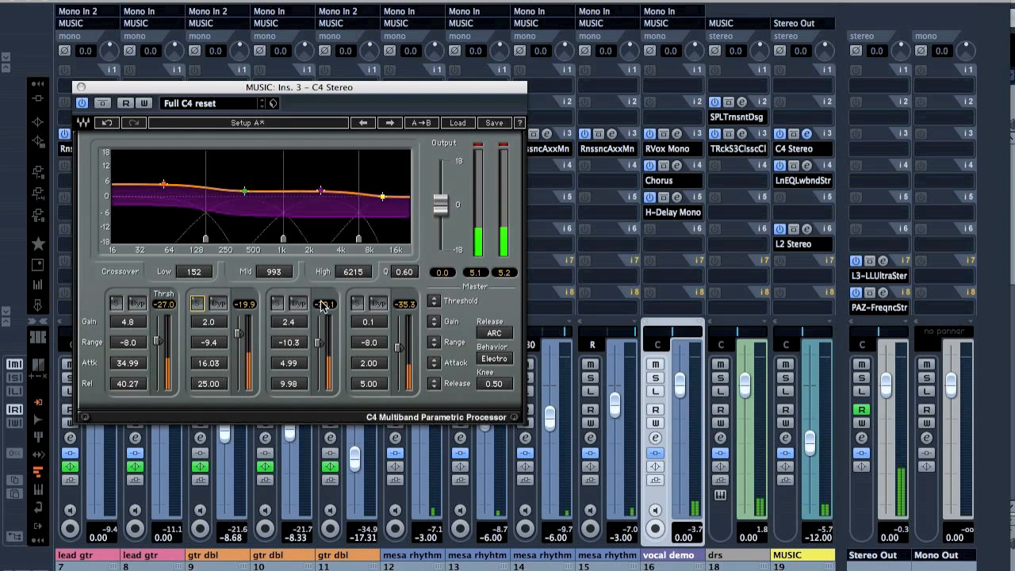
left_click(357, 303)
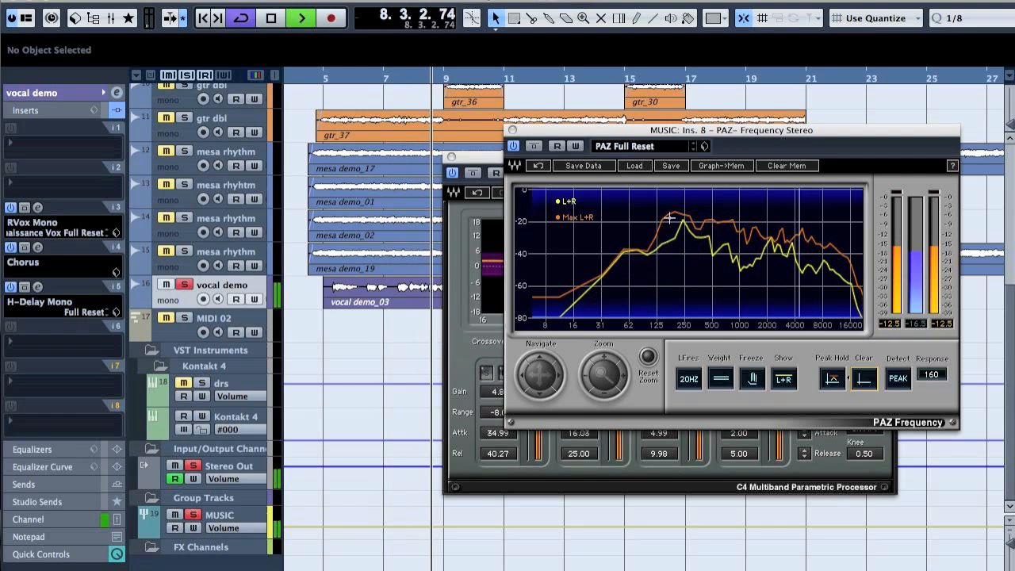
- Stop playback and place the PAZ Frequency analyzer's cursor at 152 Hz on the vocal's spectrum
key("space")
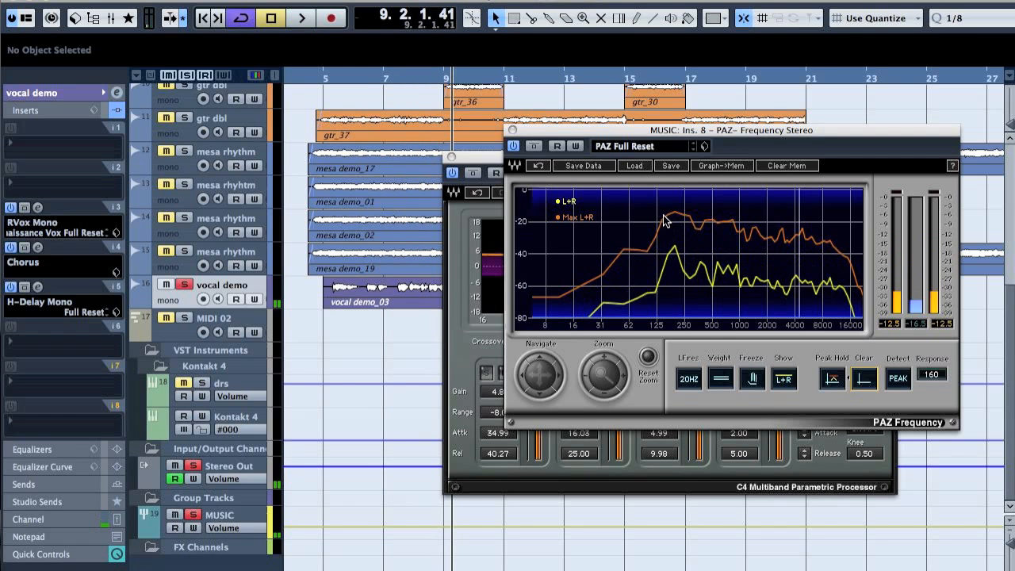
left_click_drag(670, 290, 665, 290)
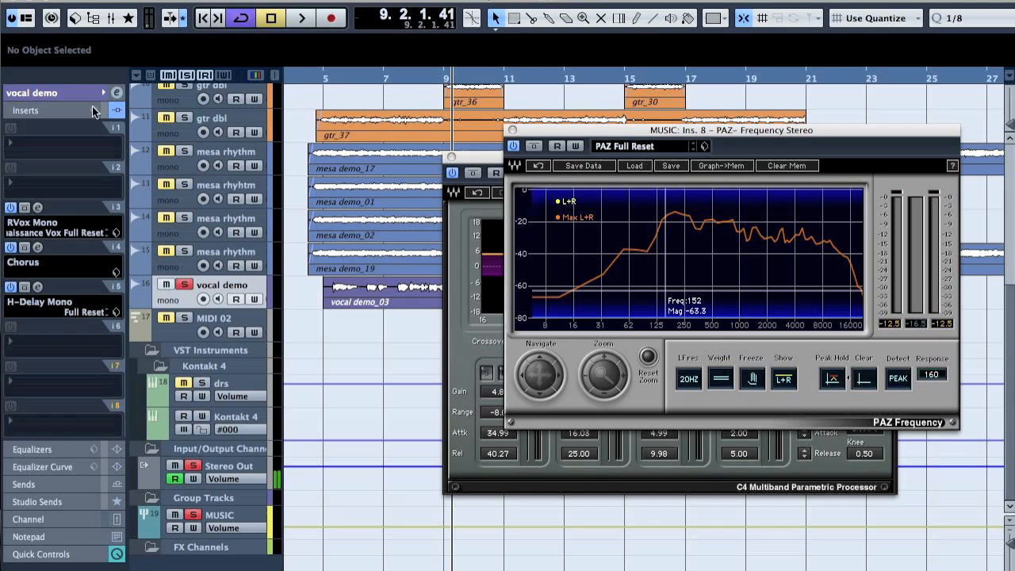
- Insert the Q10 Mono equalizer in the second insert slot of the vocal demo channel
left_click(53, 188)
mouse_move(152, 373)
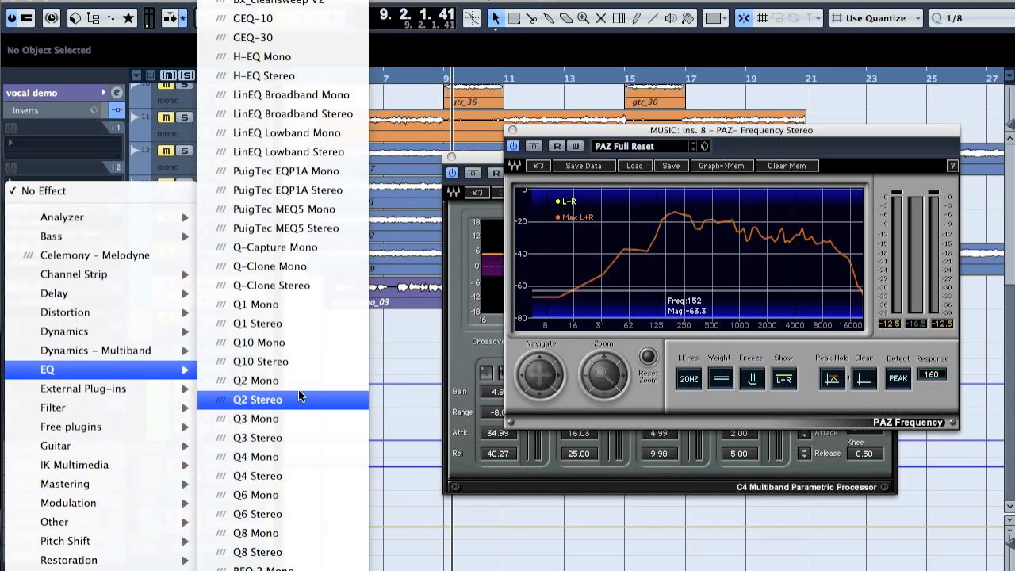
left_click(293, 344)
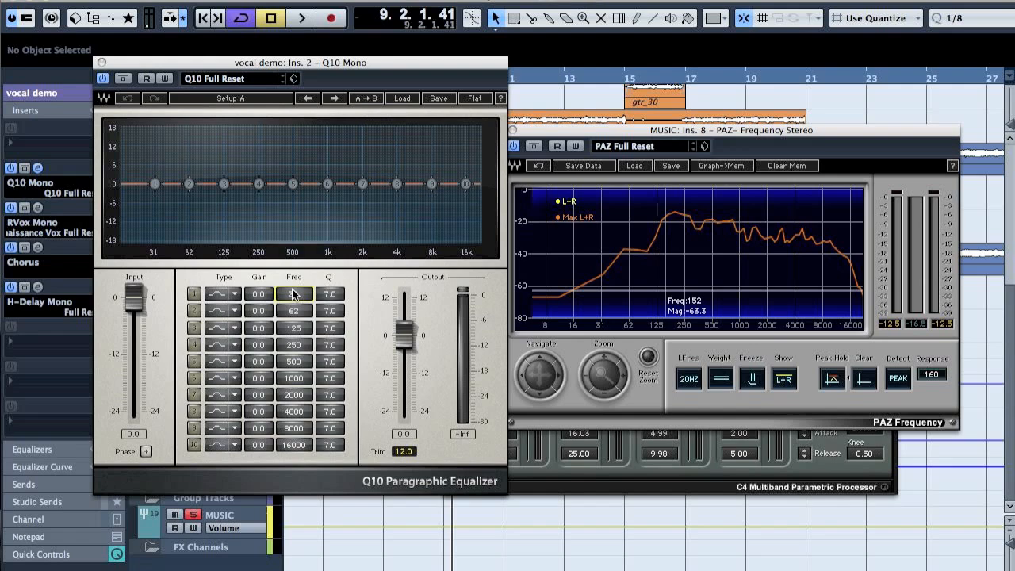
- Set up the Q10's bands 1 and 2 as active high-pass filters at 150 Hz
type("150")
key("Return")
left_click(297, 309)
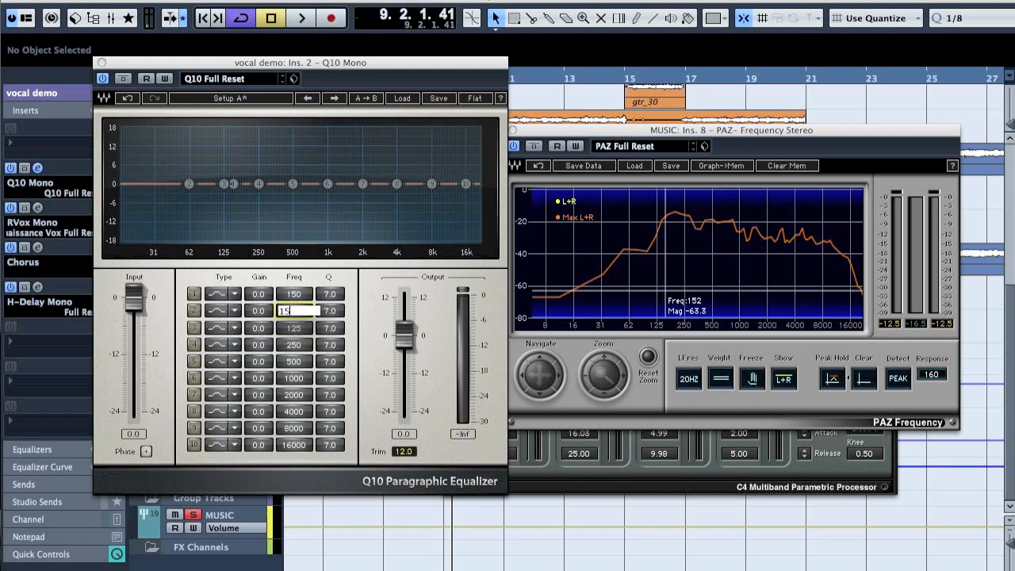
type("150")
key("Return")
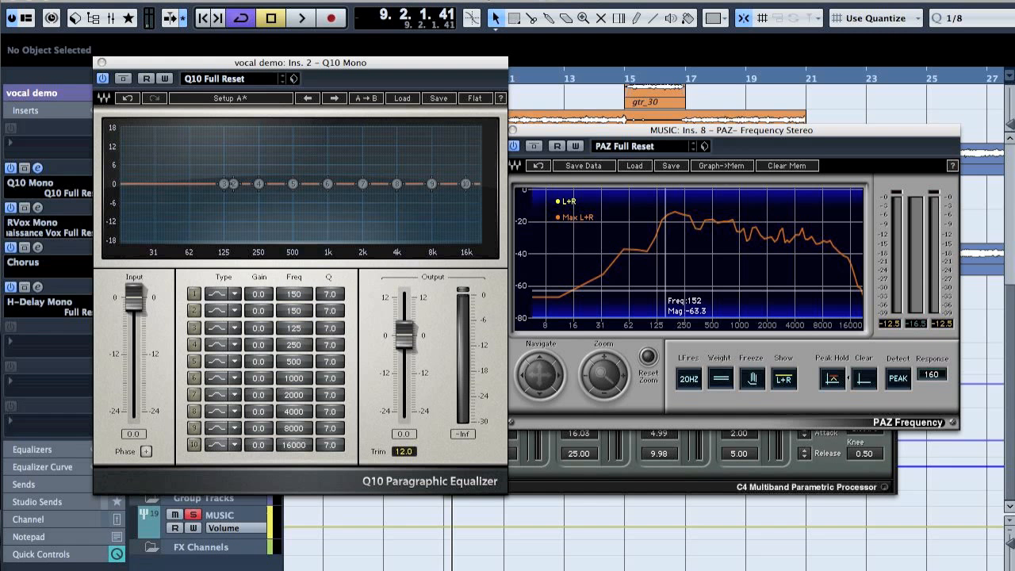
left_click(217, 296)
left_click(193, 310)
left_click(193, 293)
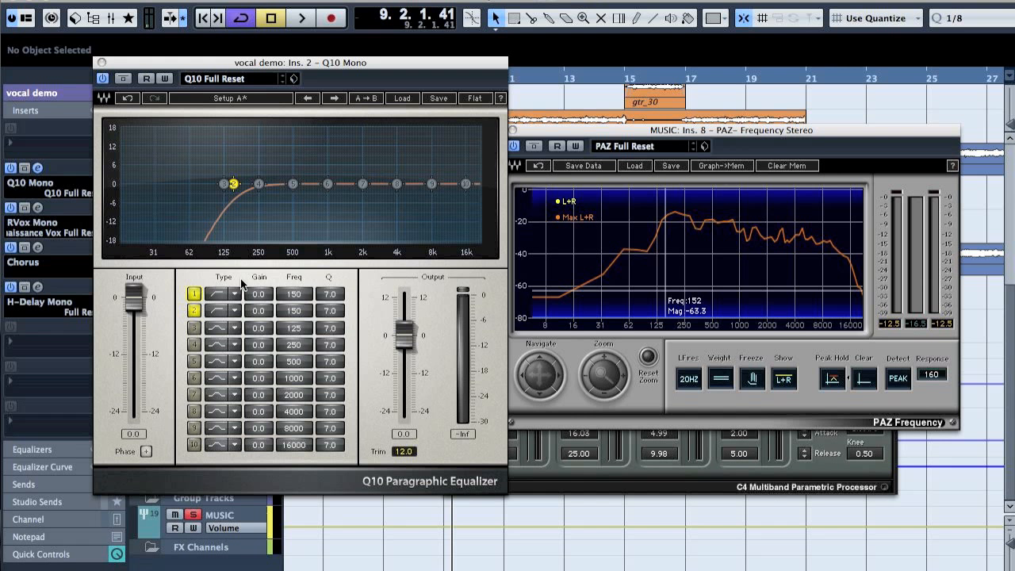
- Store the vocal's spectrum in the PAZ analyzer's memory, reset the peak trace and play the filtered vocal from bar 5 for comparison
left_click(736, 168)
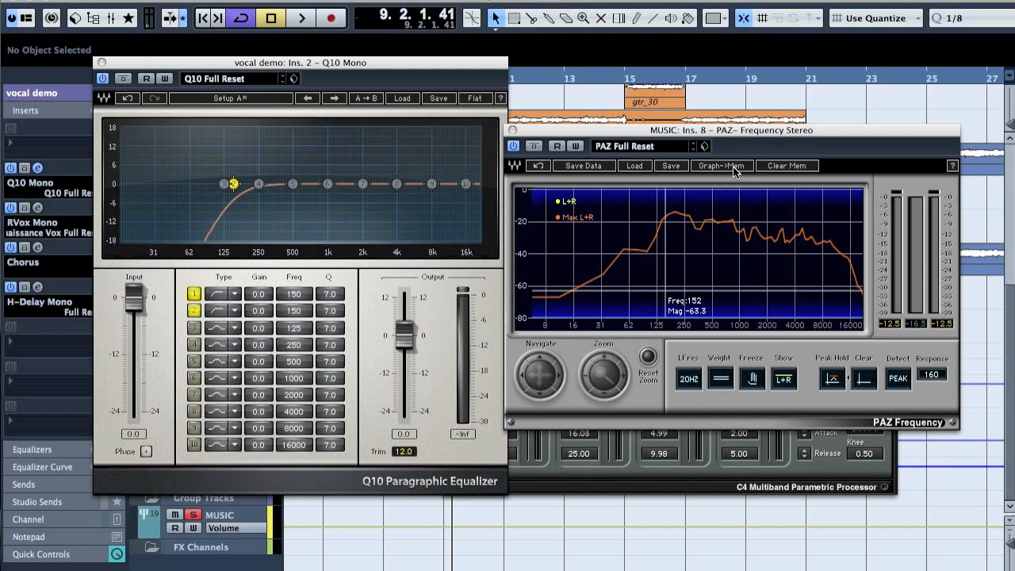
left_click(863, 380)
left_click_drag(442, 57, 820, 134)
left_click(323, 80)
left_click(934, 138)
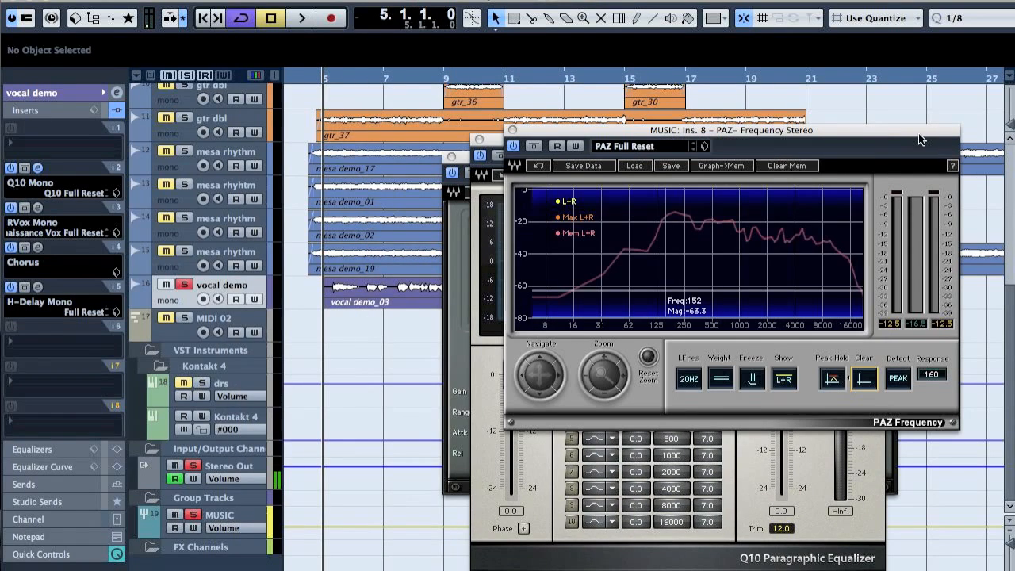
key("space")
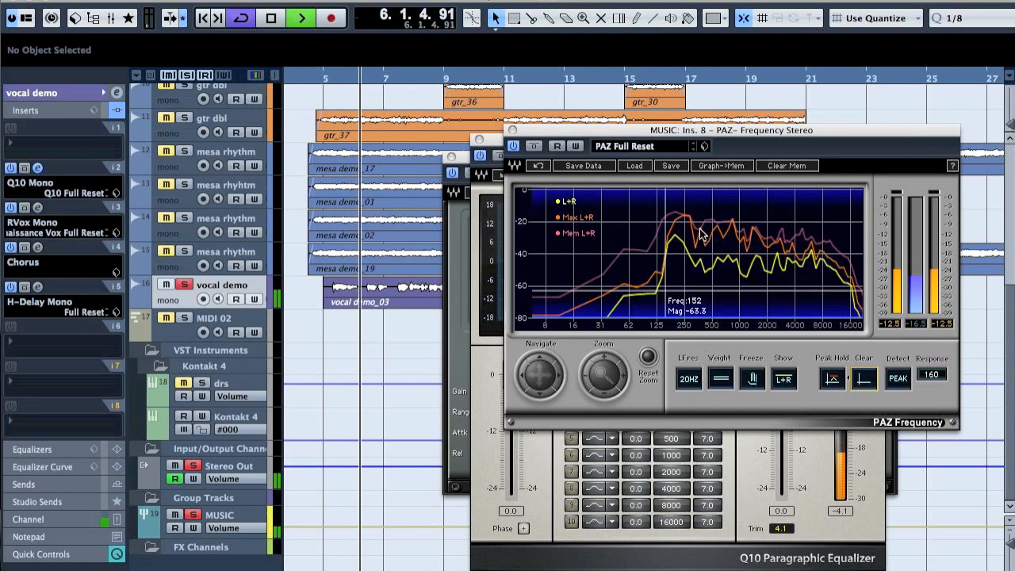
key("space")
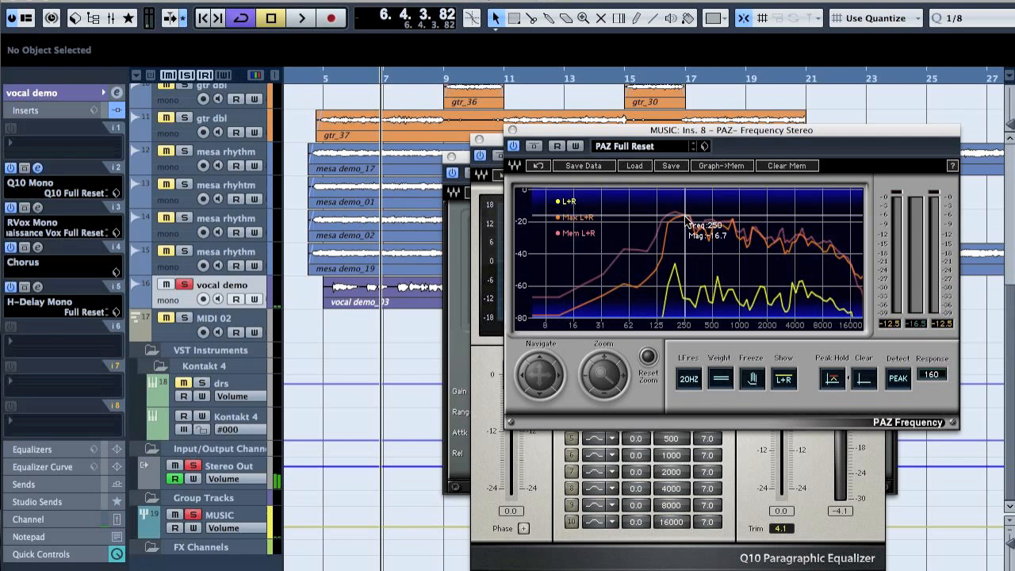
- Set the frequency of the vocal Q10's bands 1 and 2 to 250 Hz
left_click(747, 470)
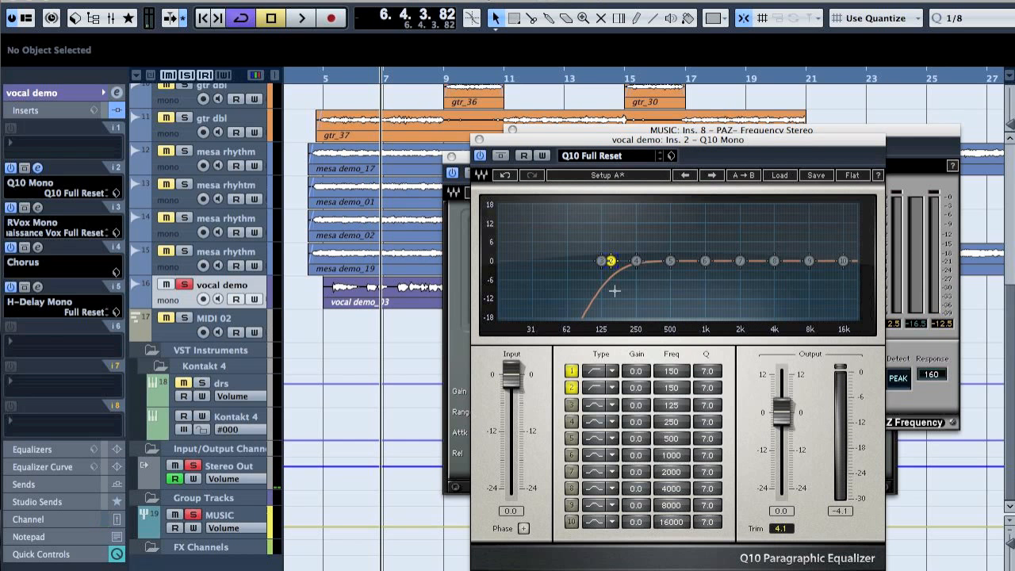
double_click(675, 389)
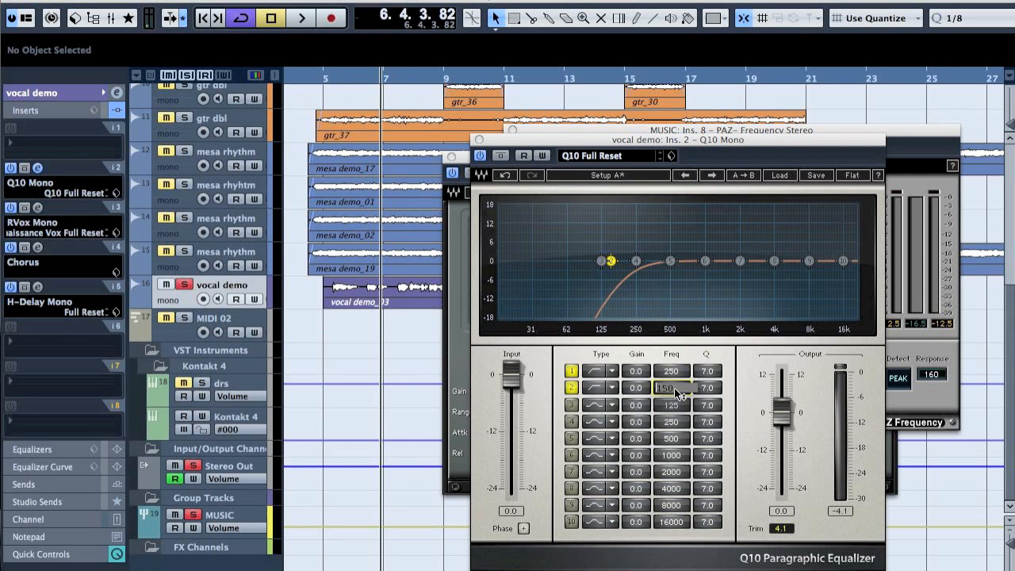
type("25")
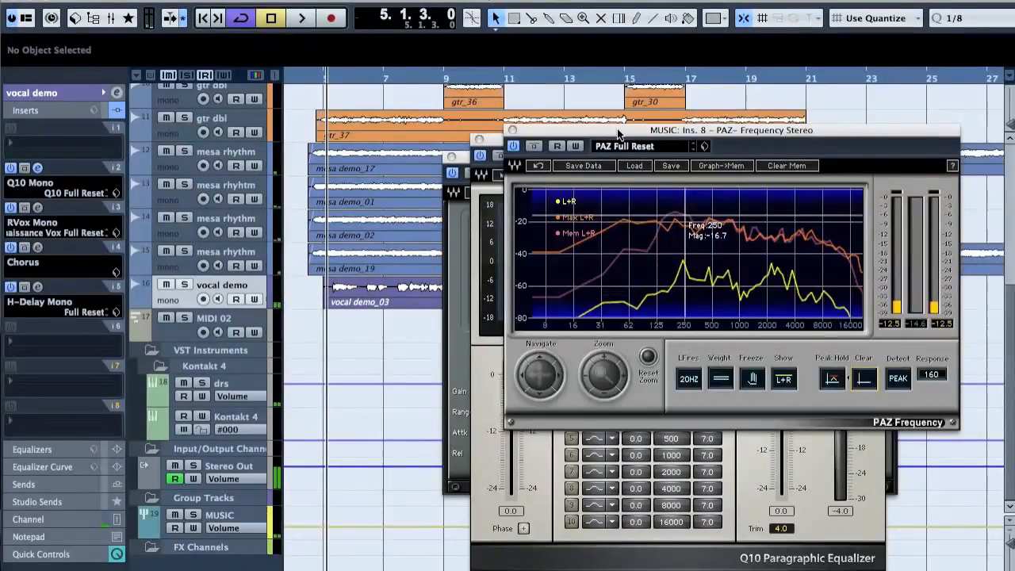
- Play the full mix from bar 5 with the analyzer's peak trace reset, comparing the vocal Q10 bypassed and active, and close the equalizer
left_click_drag(621, 133, 752, 112)
left_click(993, 359)
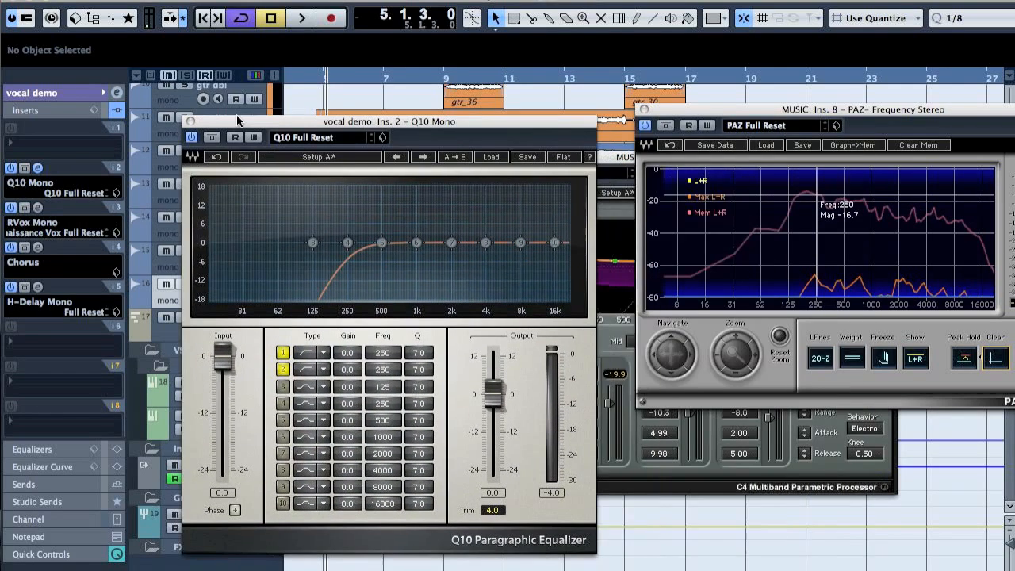
key("space")
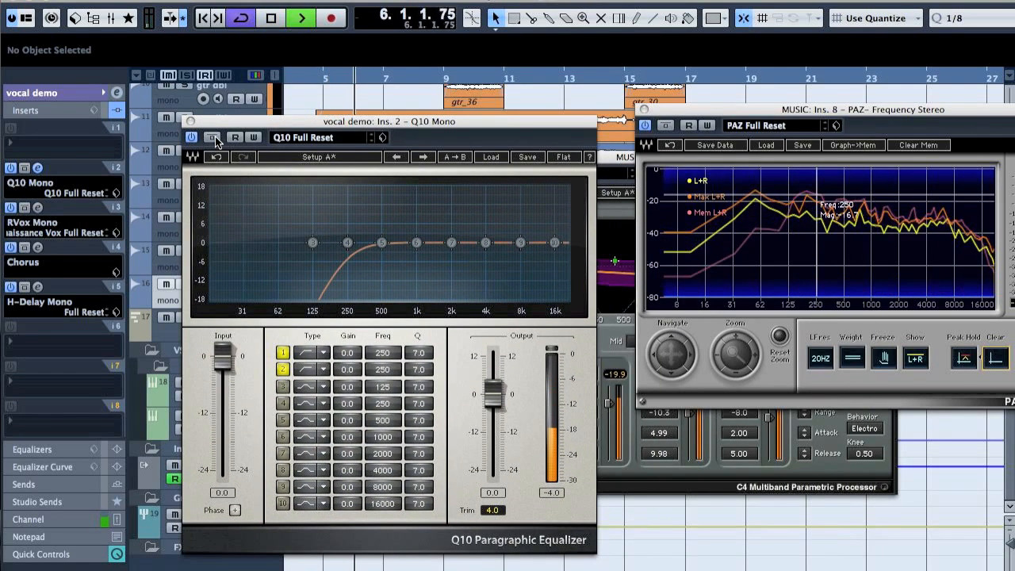
left_click(213, 137)
left_click(213, 137)
left_click(214, 137)
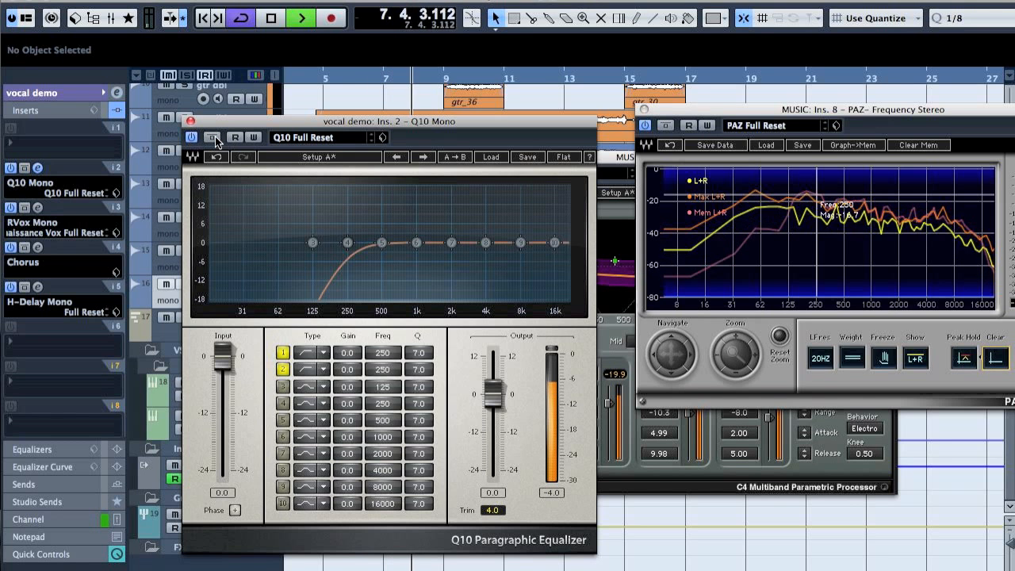
key("space")
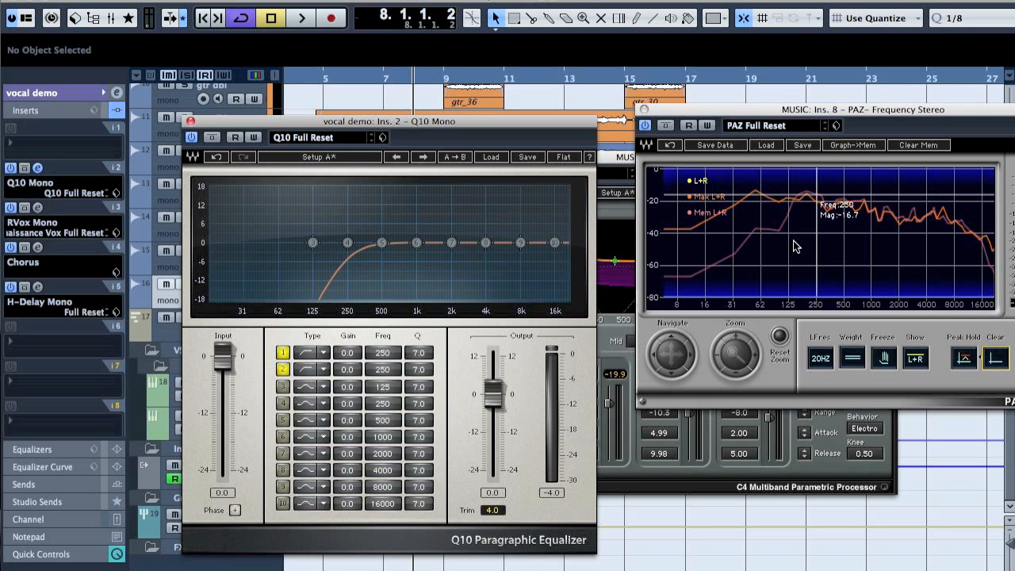
left_click(190, 121)
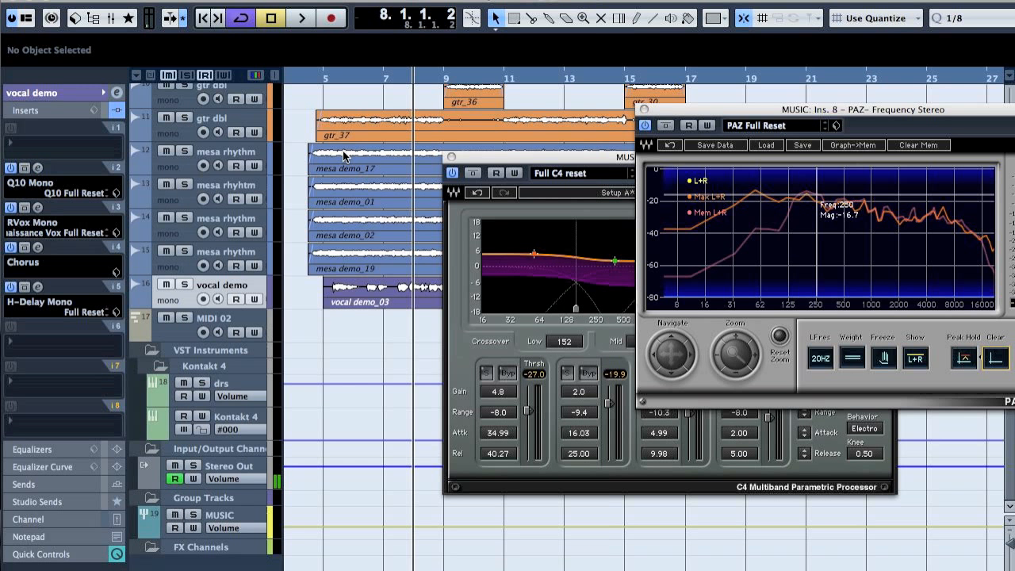
left_click(184, 285)
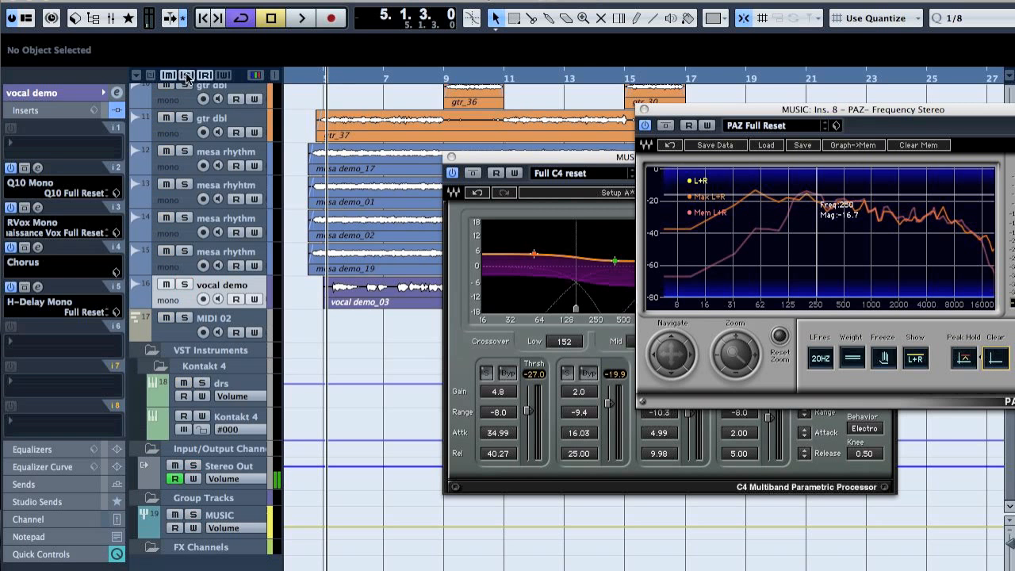
scroll(293, 185, "up", 10)
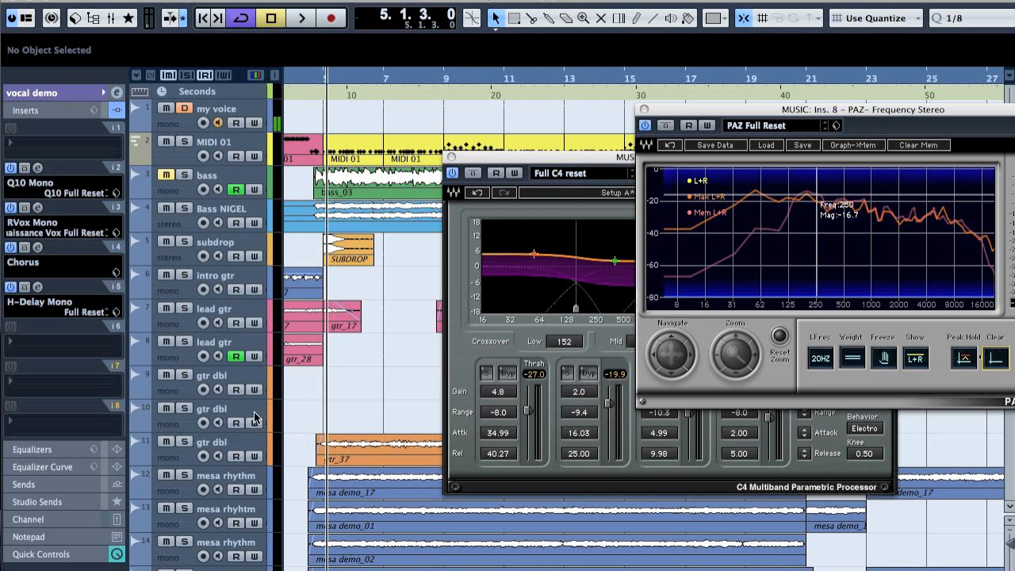
left_click(187, 477)
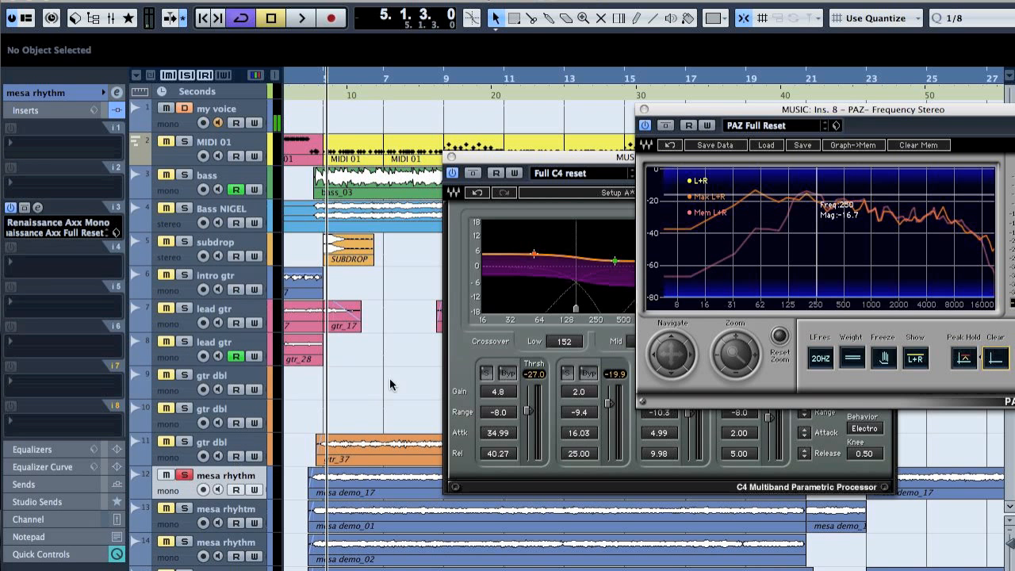
left_click(457, 157)
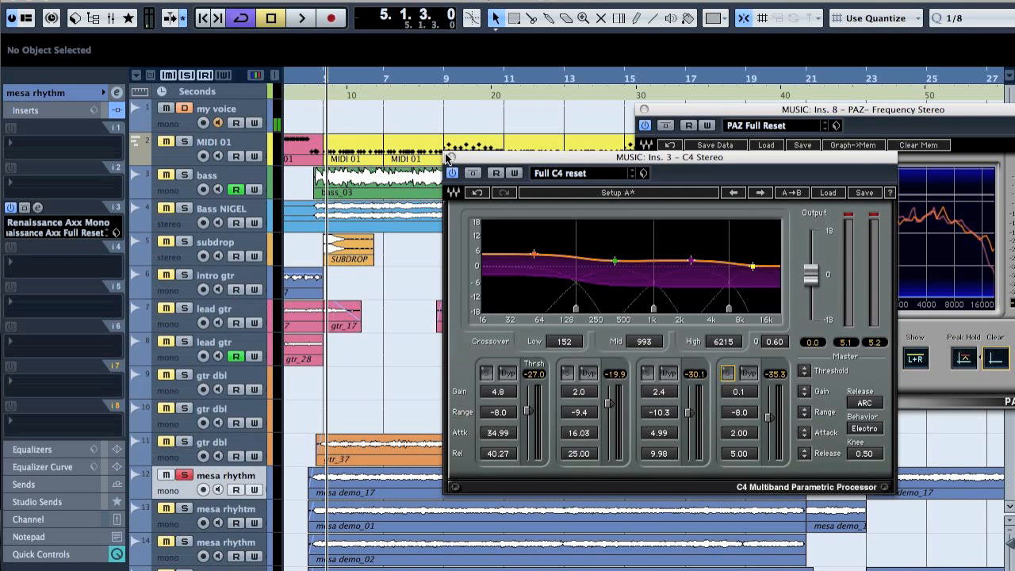
left_click(187, 477)
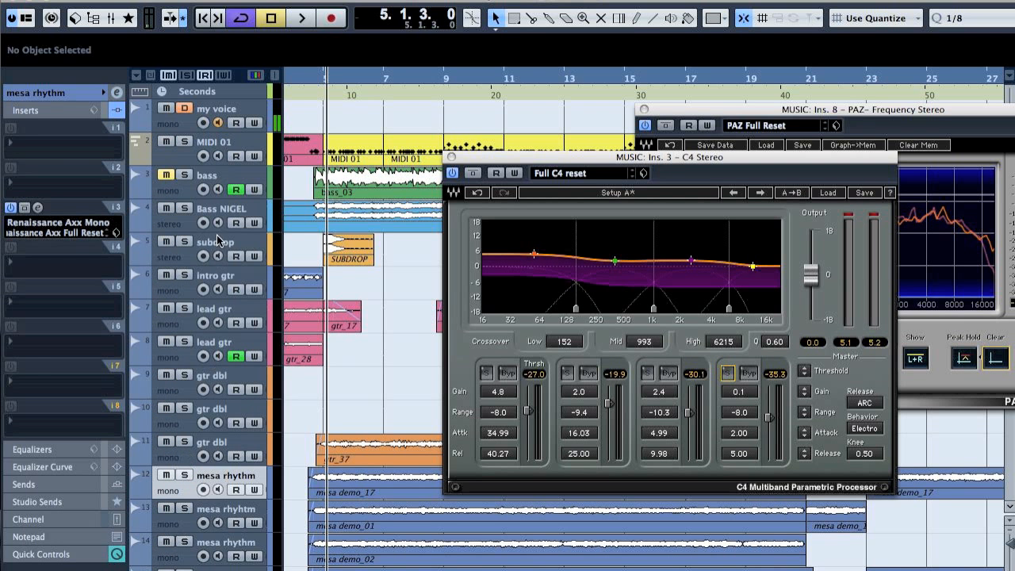
- Solo the Bass NIGEL channel, close the C4 window and play the bass through the analyzer with its peak trace reset
left_click(185, 208)
left_click(453, 157)
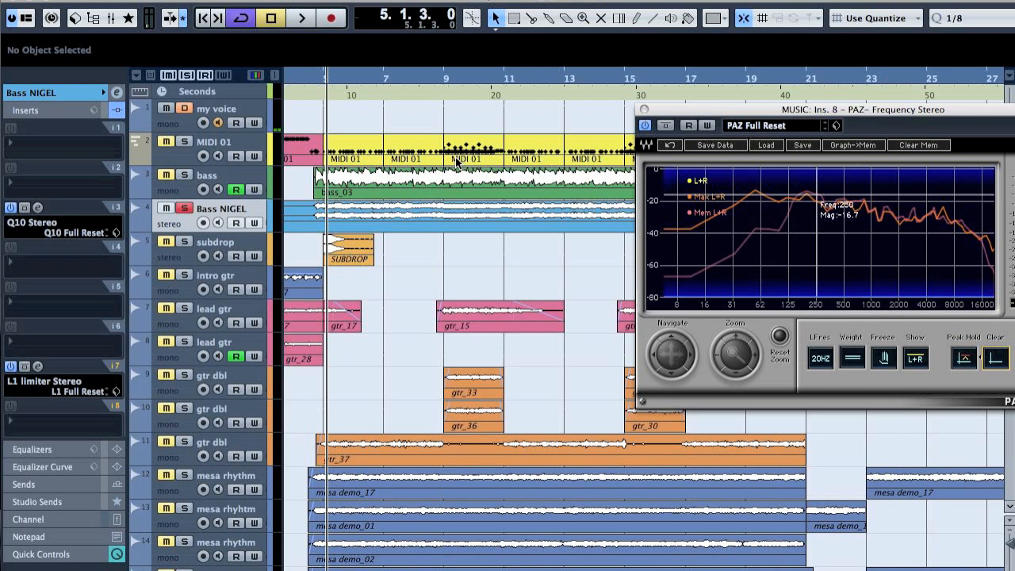
left_click_drag(927, 111, 685, 100)
left_click(745, 352)
key("space")
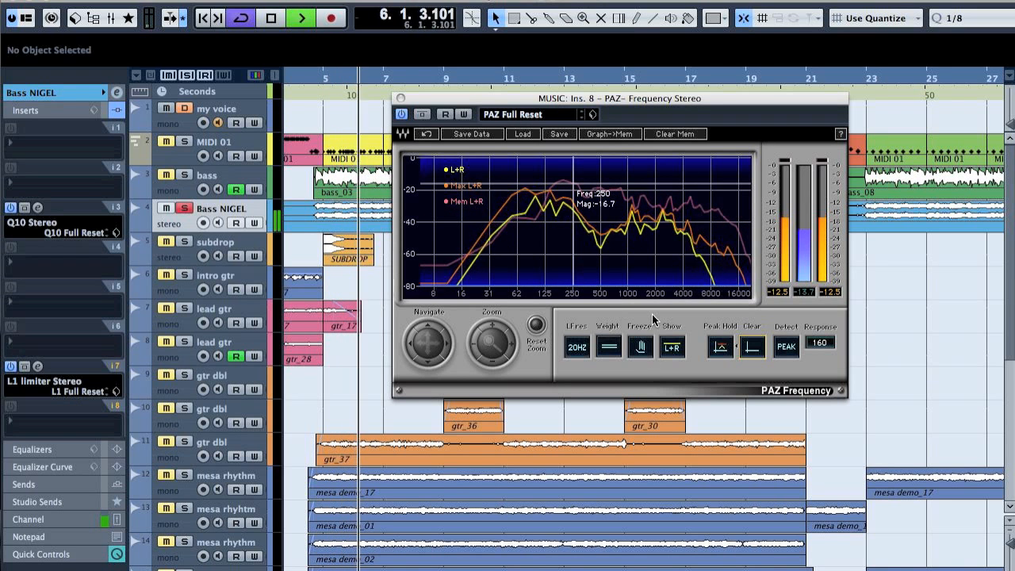
key("space")
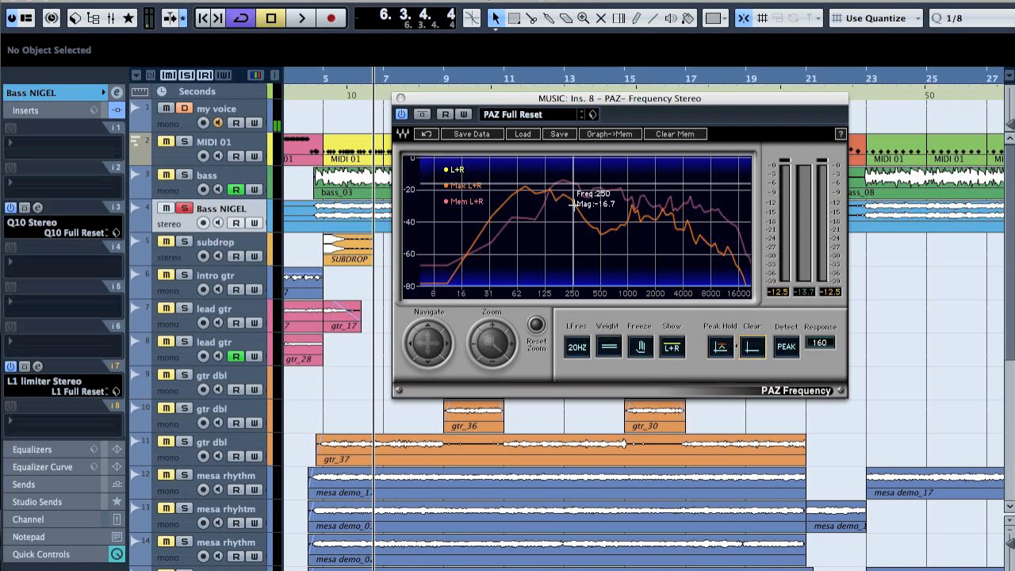
- Clear the analyzer's peak trace and stored curve, and replay Bass NIGEL to capture a fresh spectrum
left_click(757, 349)
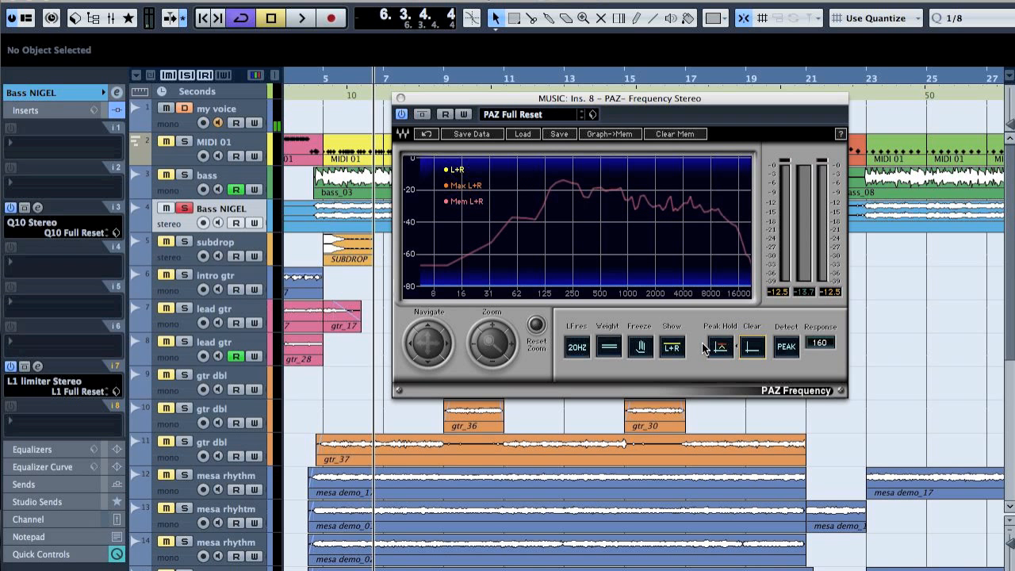
left_click(679, 133)
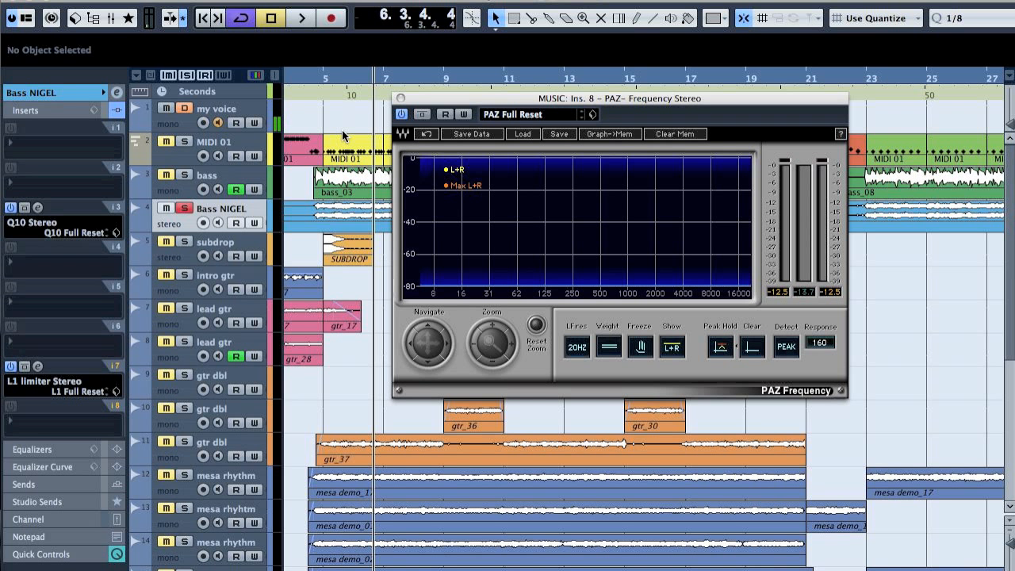
key("space")
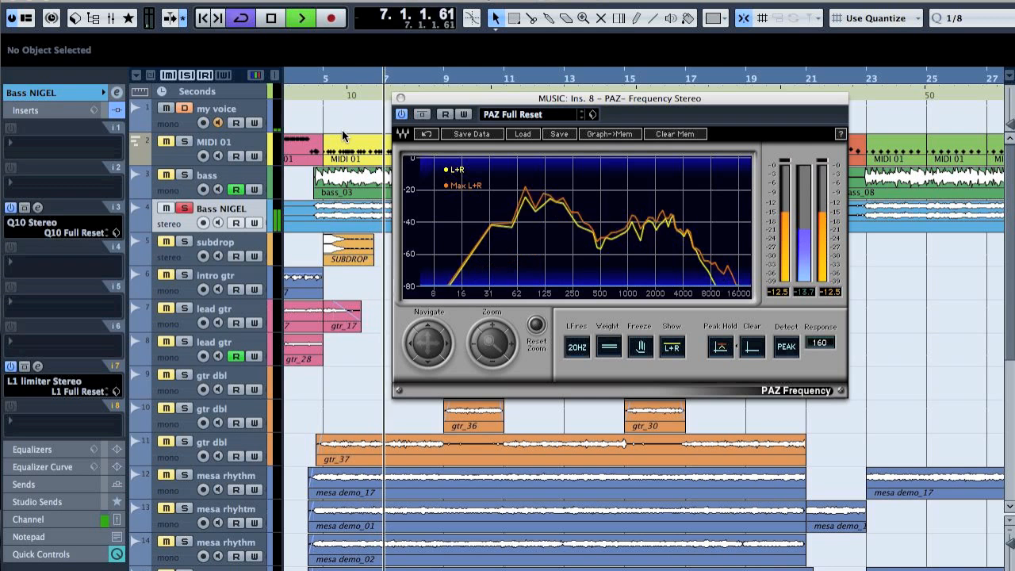
key("space")
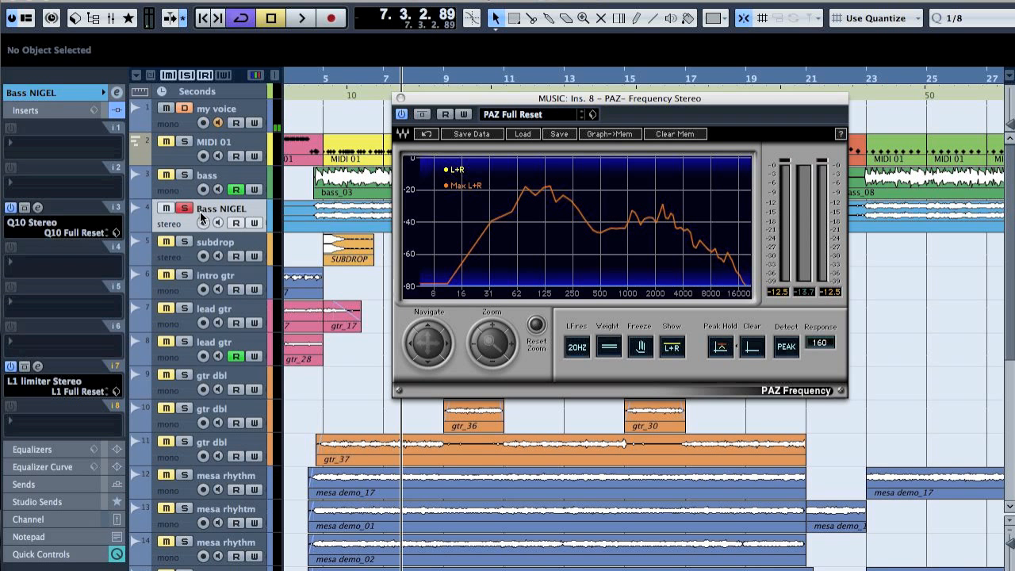
- Store the Bass NIGEL curve in the analyzer's memory, and solo and play the bass channel from bar 5 with the peak trace reset
left_click(205, 174)
left_click(327, 81)
mouse_move(16, 176)
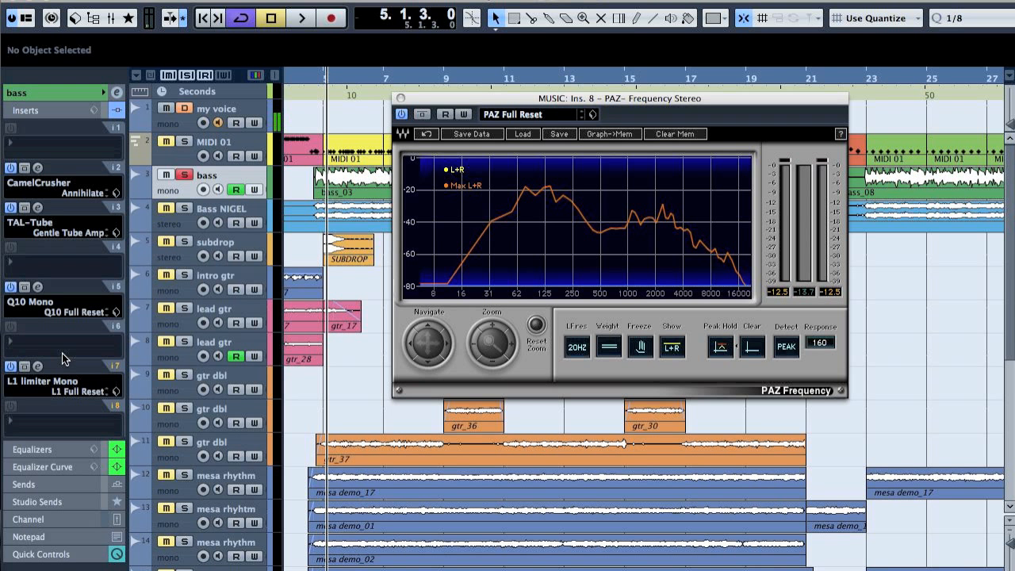
key("space")
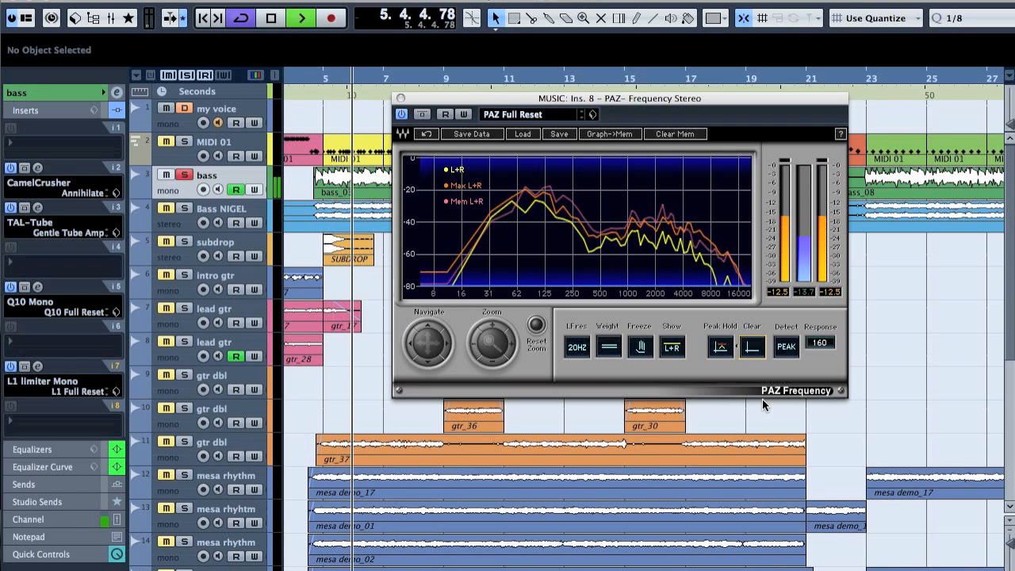
key("space")
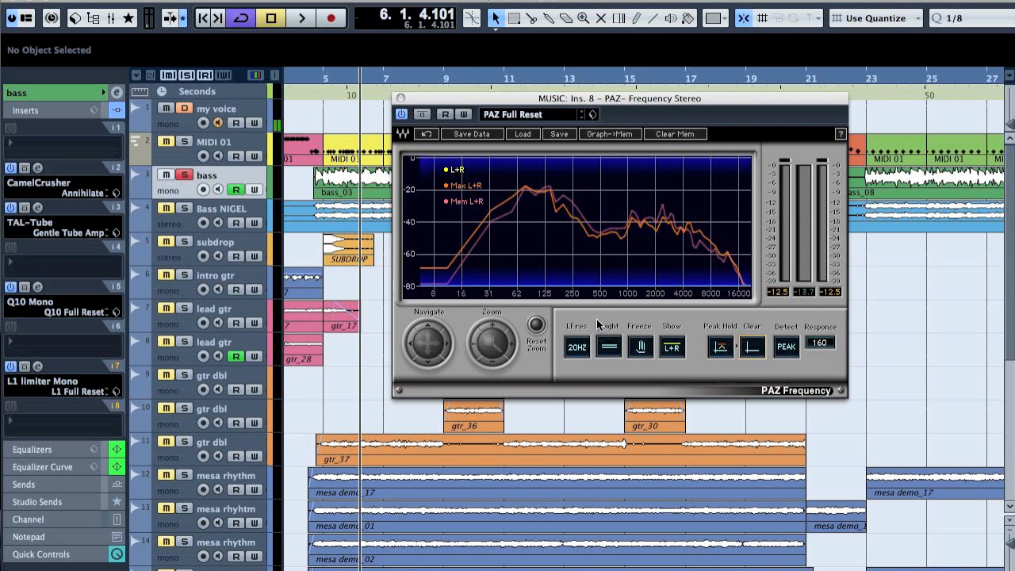
- Play more of the soloed bass and place the analyzer's cursor at about 1058 Hz to compare its spectrum with the stored curve
key("space")
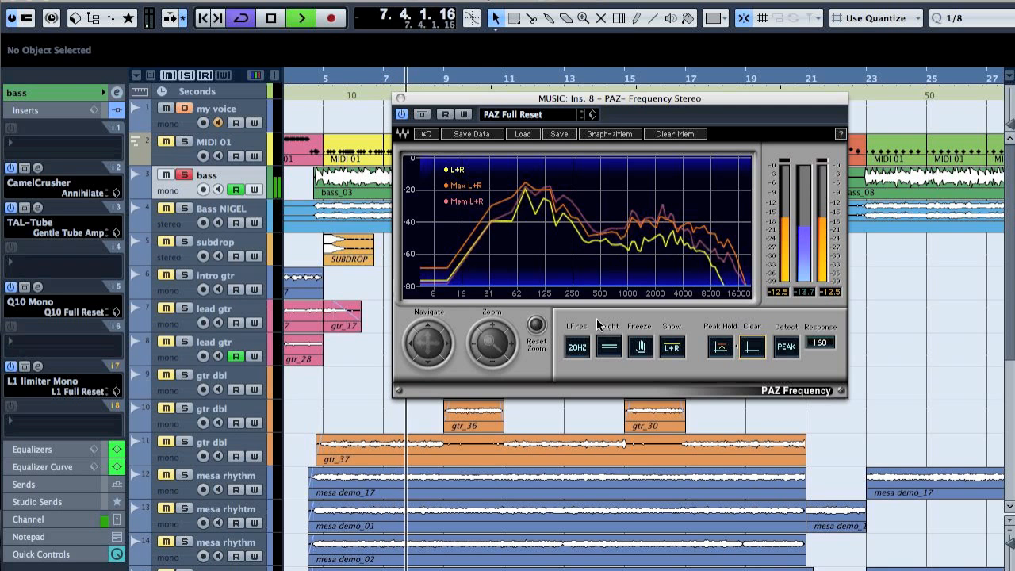
key("space")
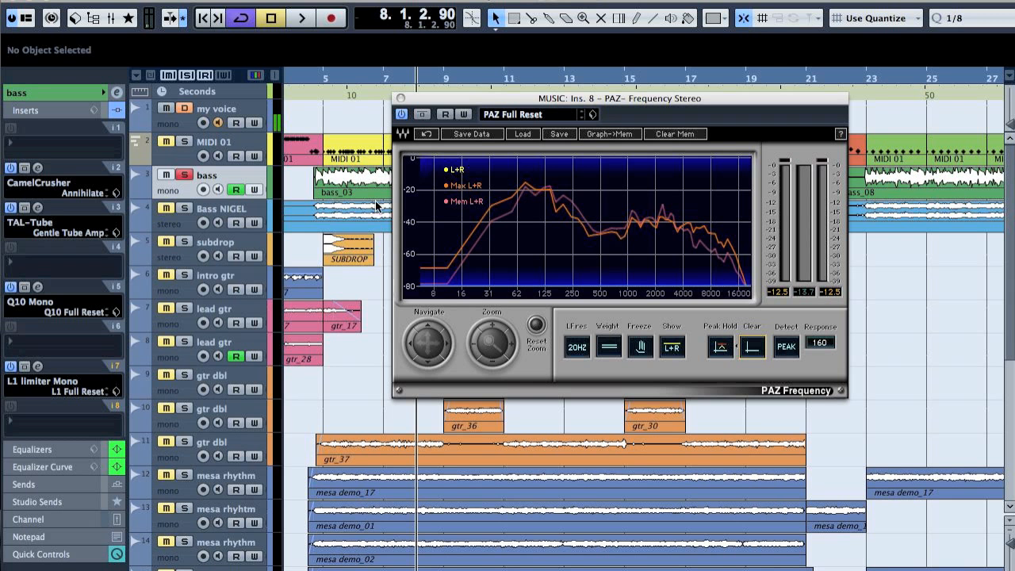
left_click_drag(632, 218, 631, 220)
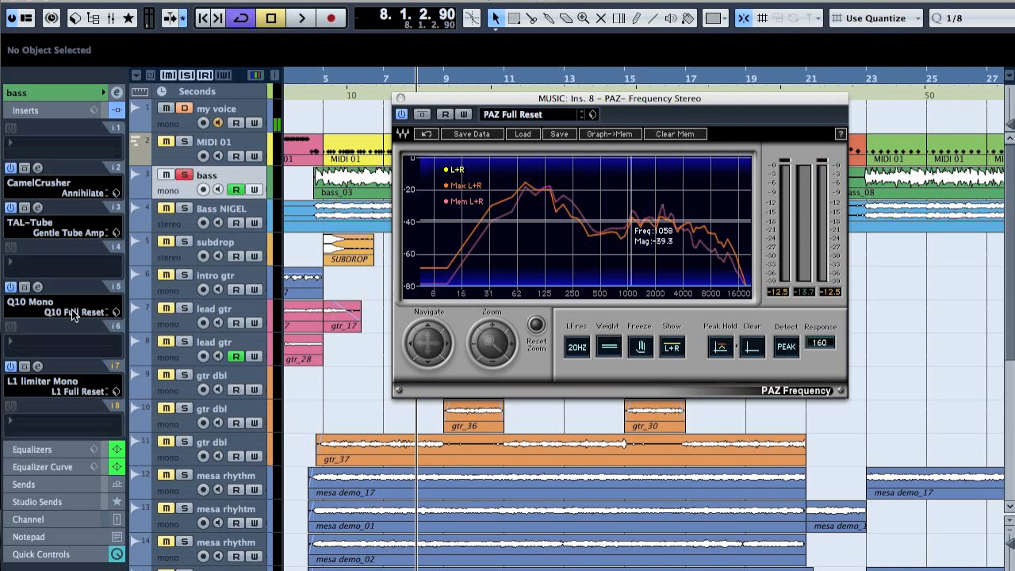
- Move the bass channel's Q10 Mono to insert slot 4 and its L1 limiter Mono to slot 5
left_click(75, 264)
left_click(75, 249)
left_click_drag(75, 286, 75, 250)
left_click_drag(78, 372, 80, 300)
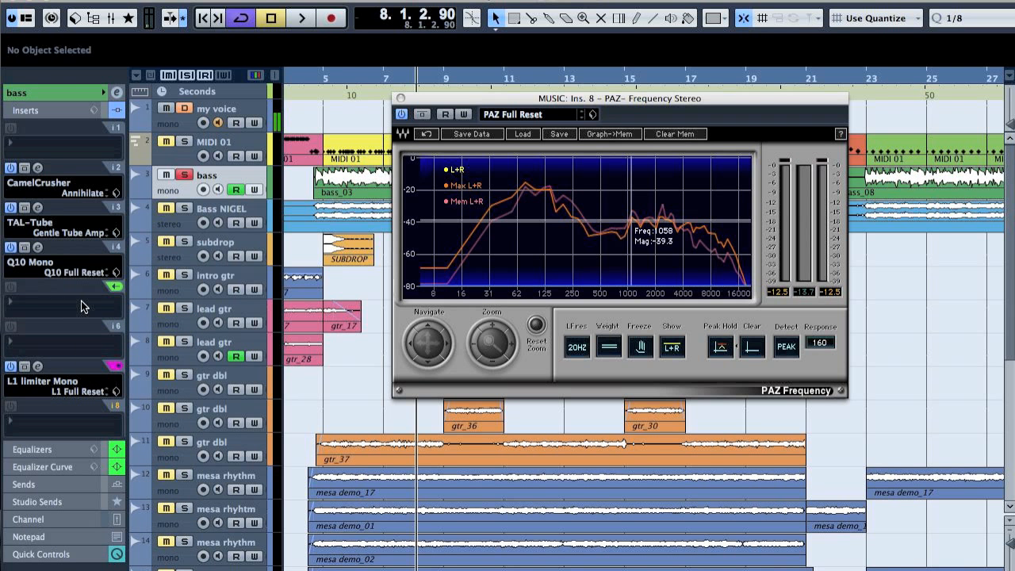
- Add a C1 comp-sc Mono compressor to insert slot 6 of the bass channel
left_click(52, 349)
mouse_move(99, 488)
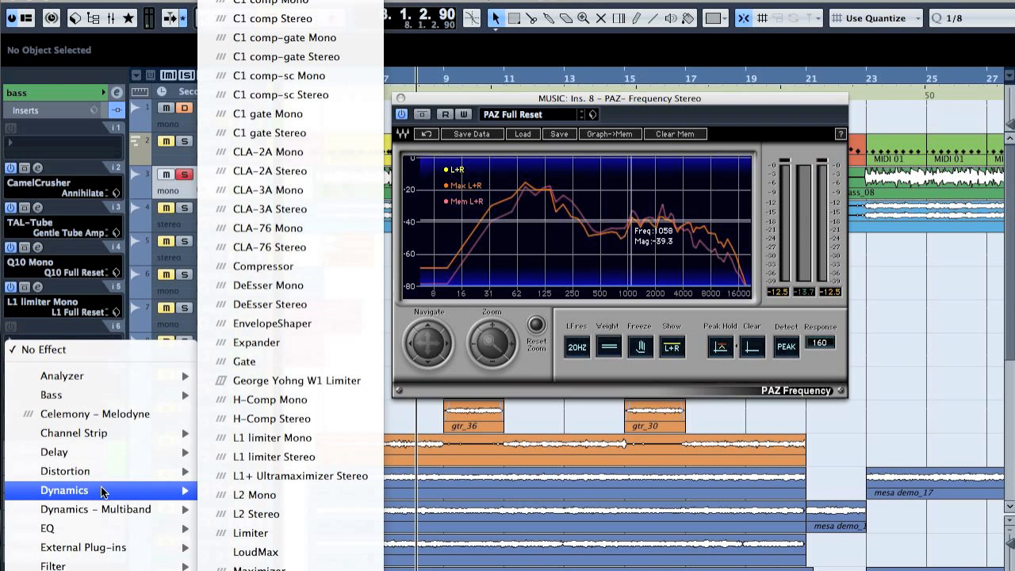
left_click(279, 81)
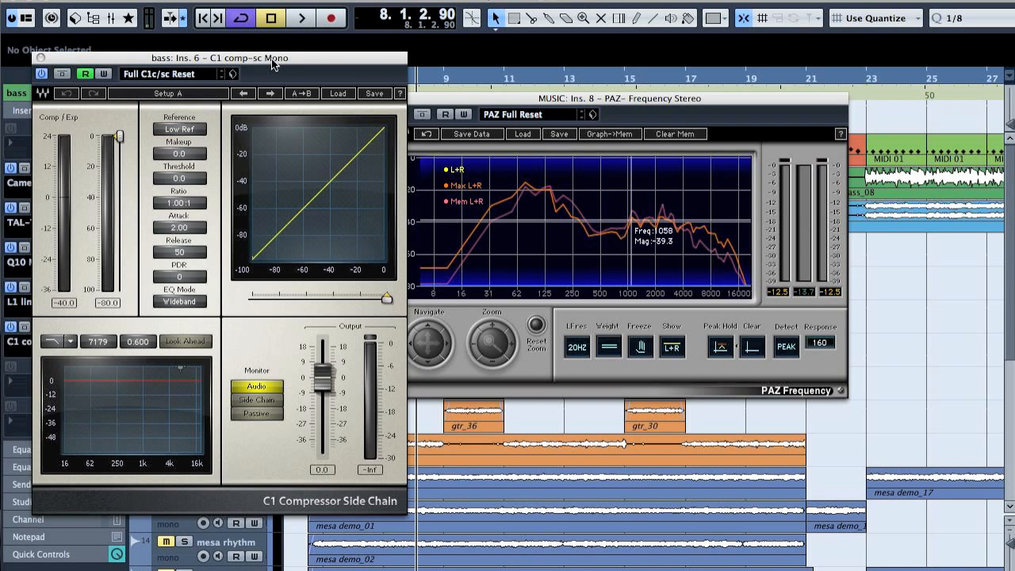
- Load the De-popper preset in the C1 compressor and set its split-band frequency to 1058 Hz
left_click(339, 94)
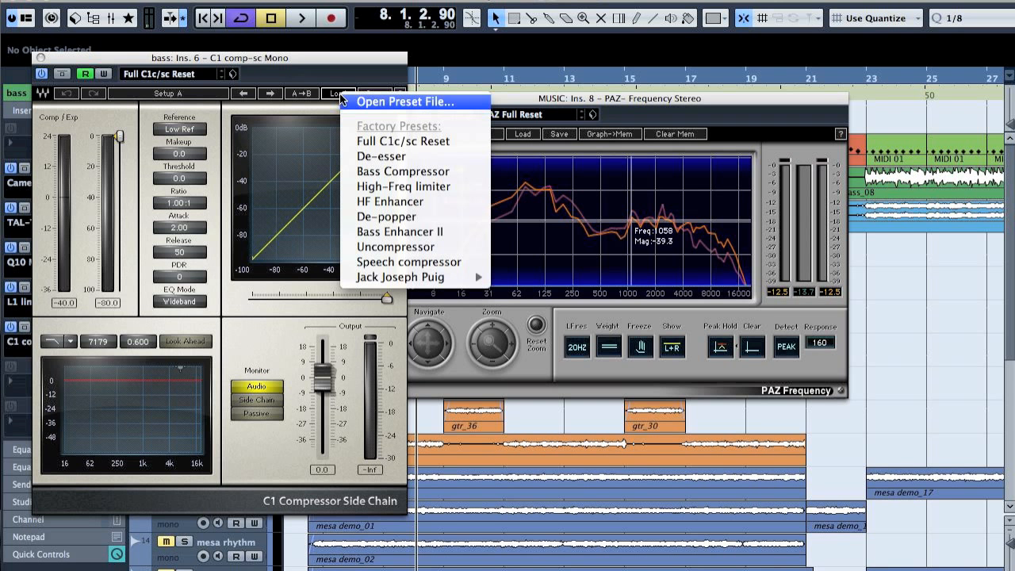
left_click(421, 216)
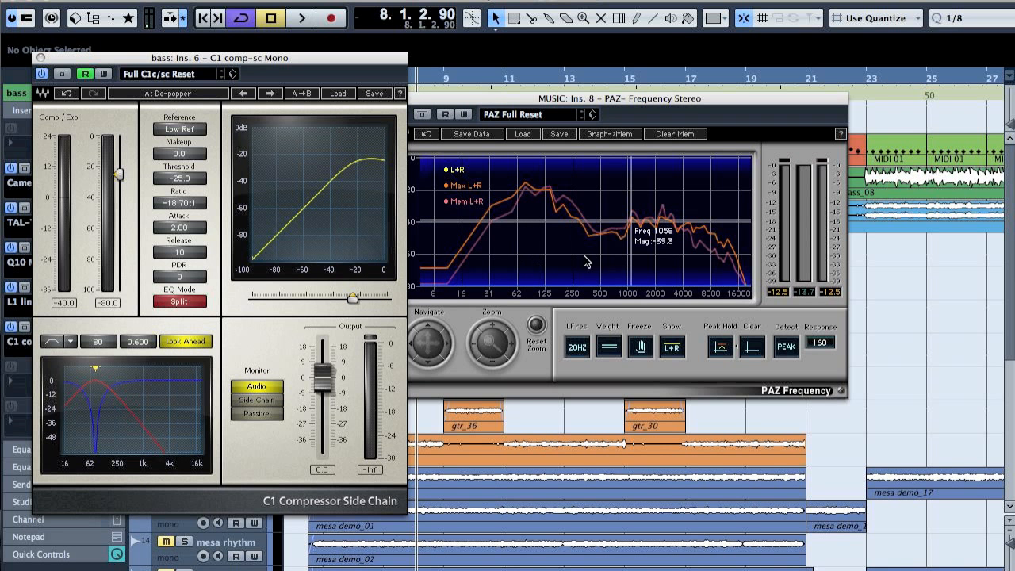
left_click(98, 342)
type("105")
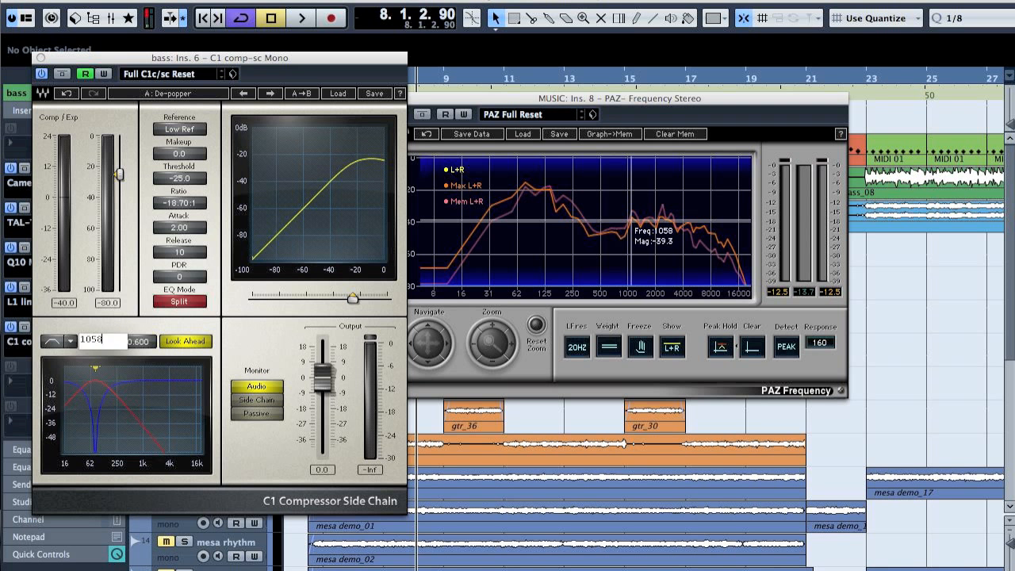
type("8")
key("Return")
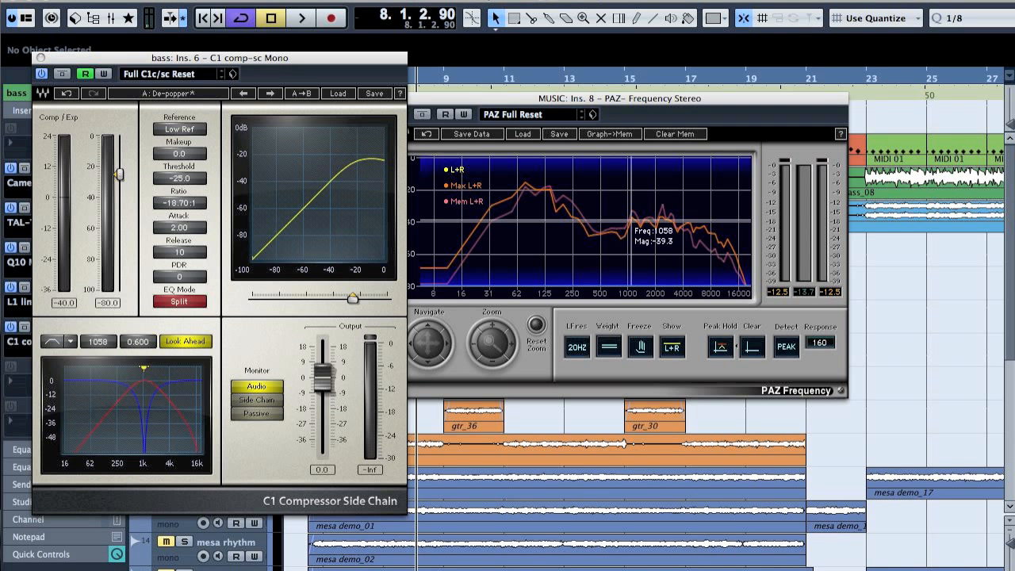
- Monitor the C1's side chain, reset the analyzer's peak trace, and play the bass while lowering the threshold to -32.0
left_click(257, 400)
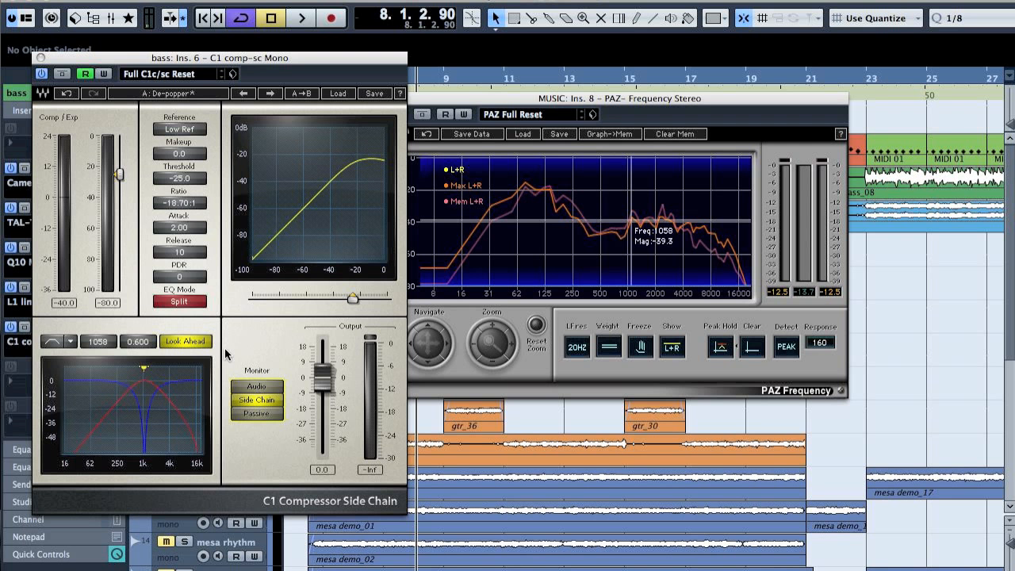
left_click(751, 347)
key("space")
left_click_drag(120, 175, 118, 183)
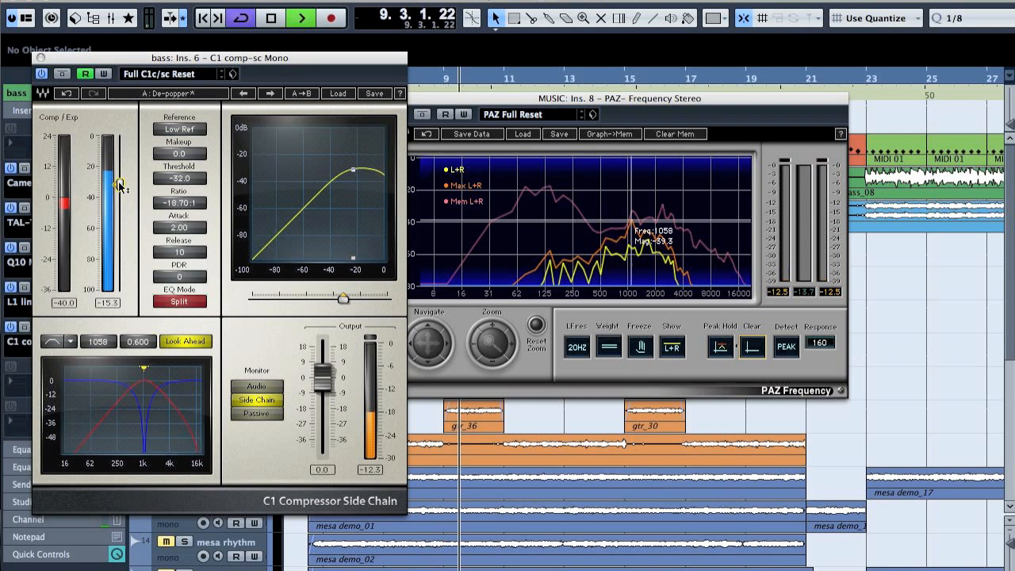
key("space")
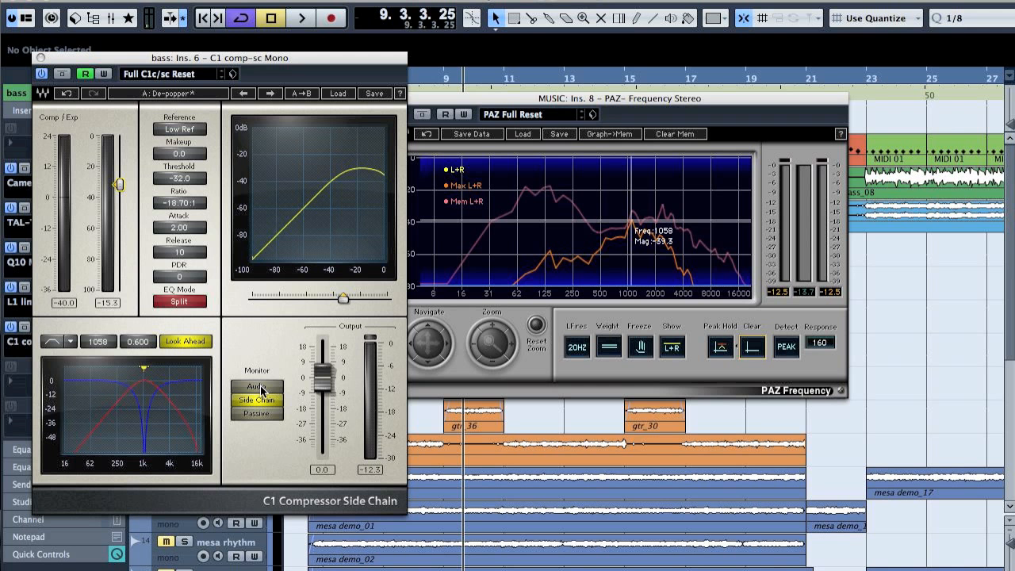
- Return the C1 to Audio monitoring, lower its threshold to -45.5 during playback, and reset the analyzer's peak trace
left_click(261, 387)
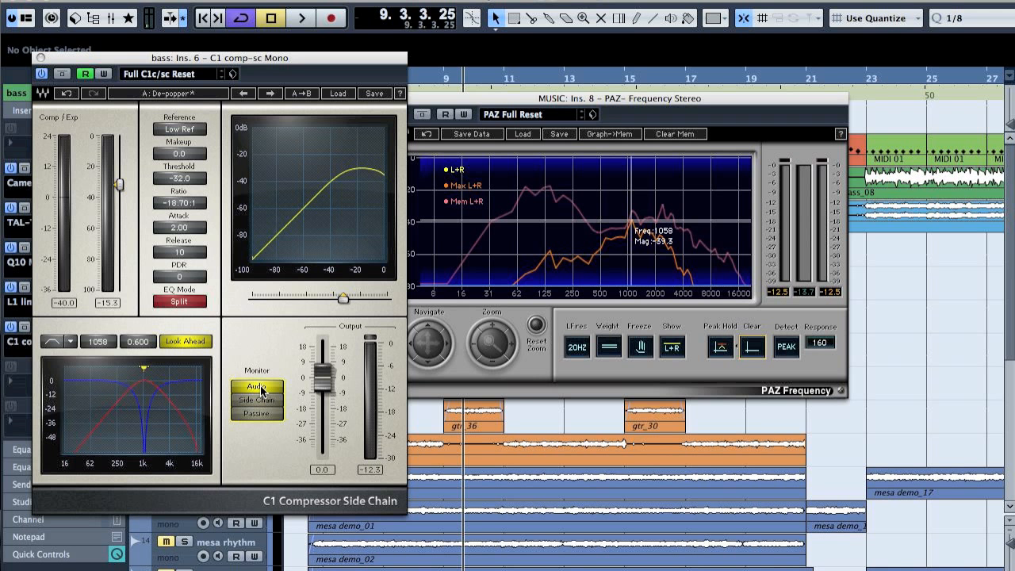
key("space")
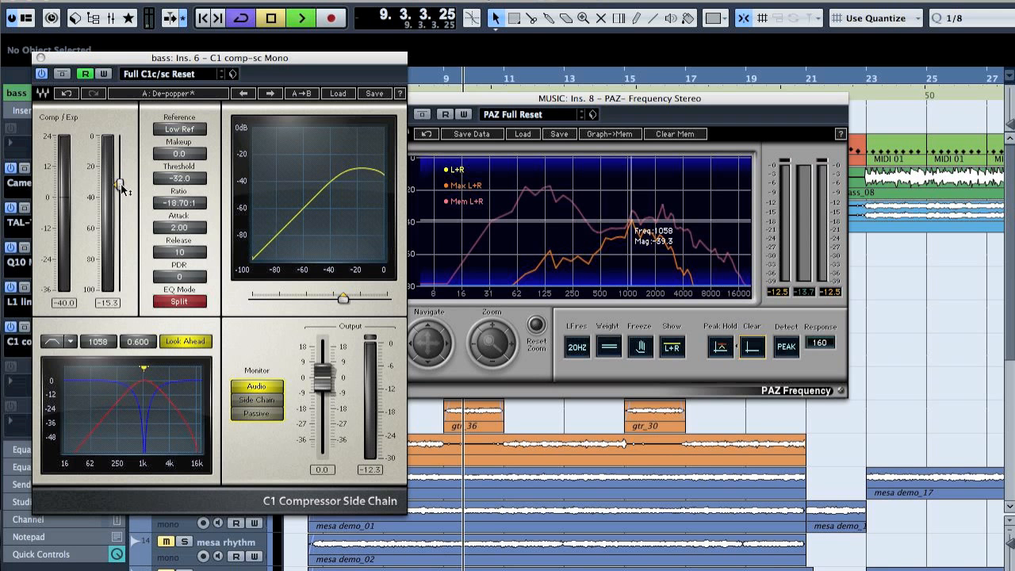
left_click_drag(119, 184, 119, 205)
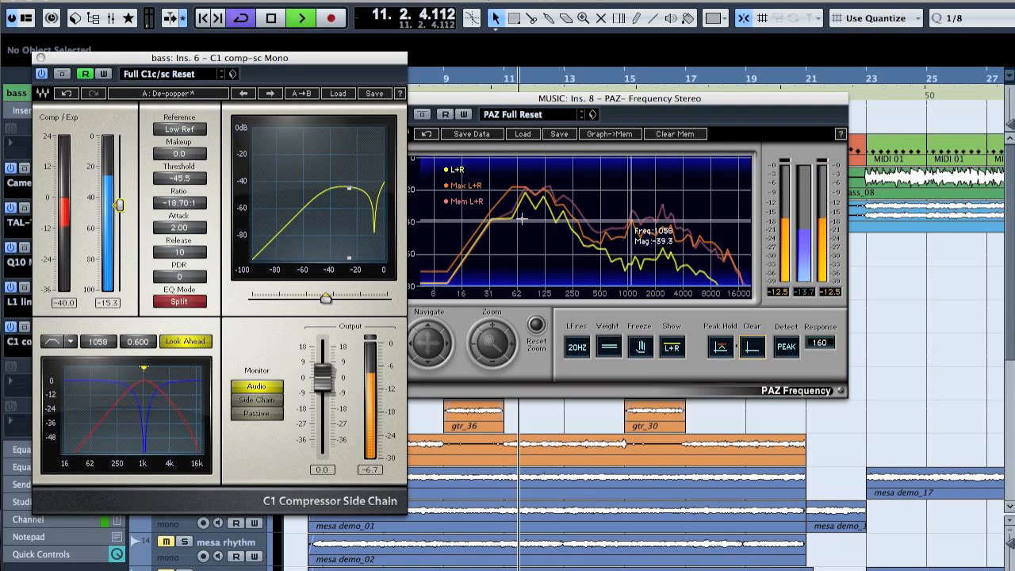
left_click(749, 321)
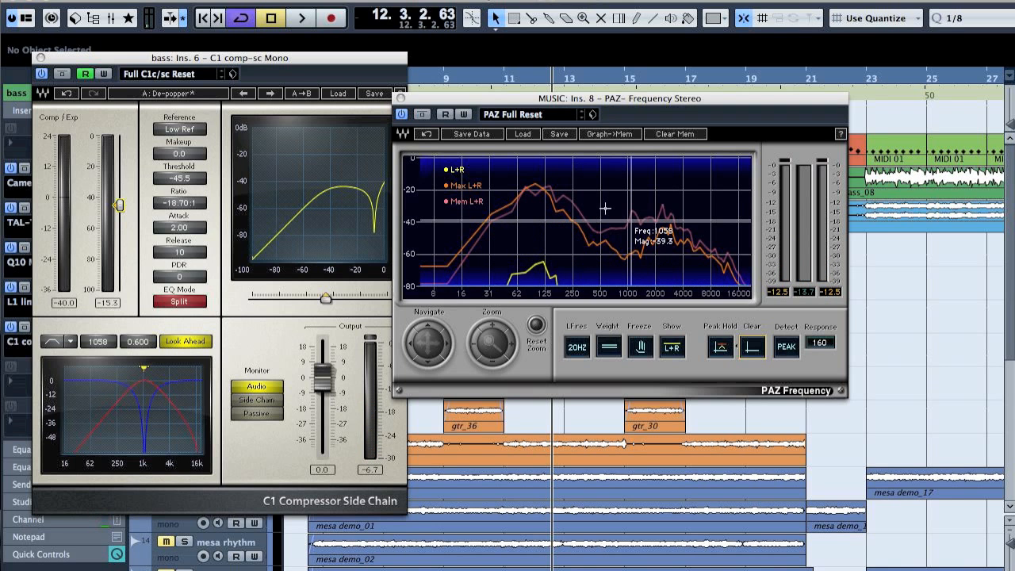
- Replay the compressed bass from just before bar 5 with the peak trace reset, and replace the analyzer's stored curve with its spectrum
left_click_drag(325, 58, 319, 205)
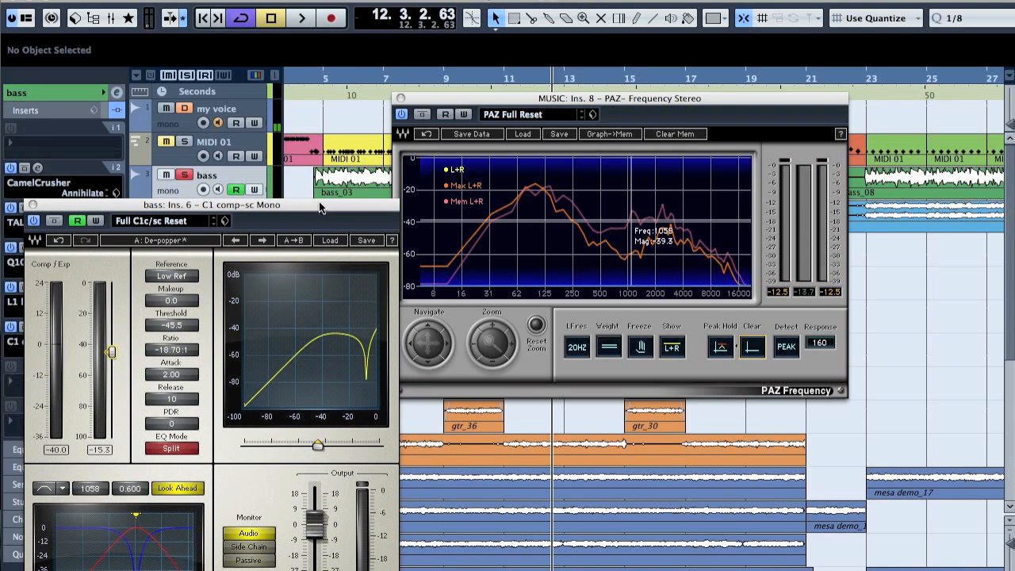
left_click(304, 85)
left_click(750, 349)
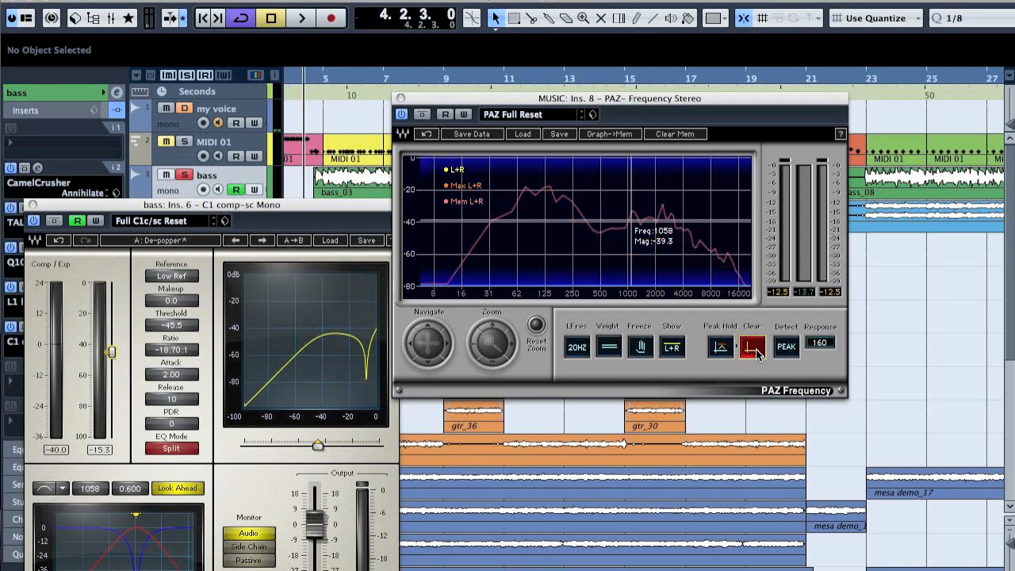
left_click(750, 349)
key("space")
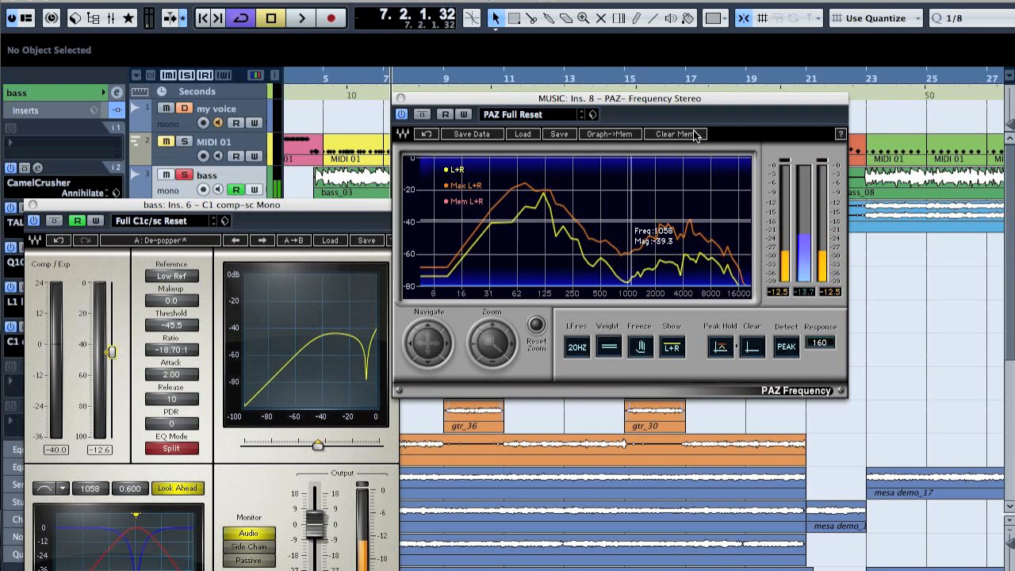
key("space")
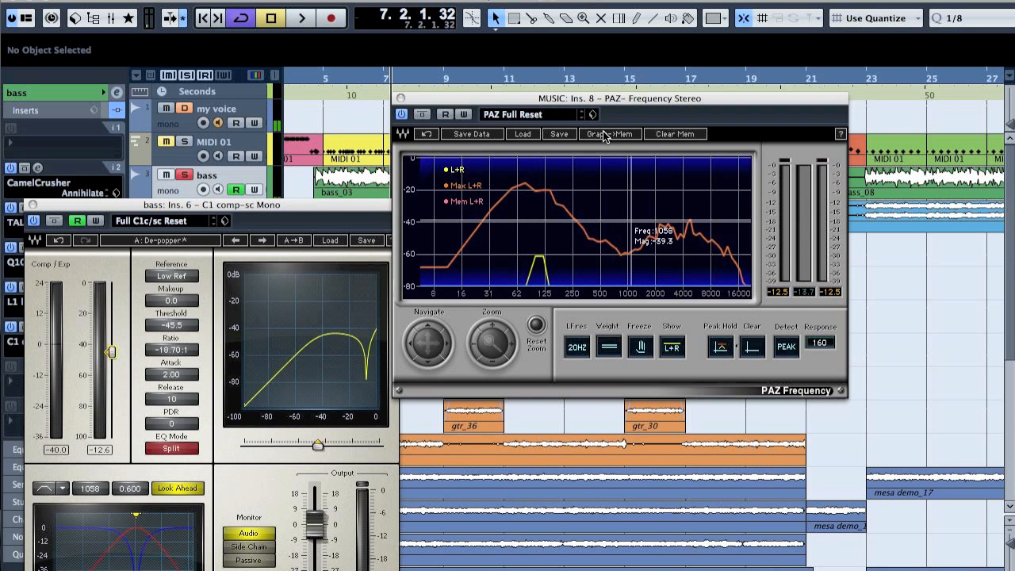
- Bypass the C1 compressor and replay the bass from just before bar 5 with the peak trace reset to compare against the stored curve
left_click(54, 221)
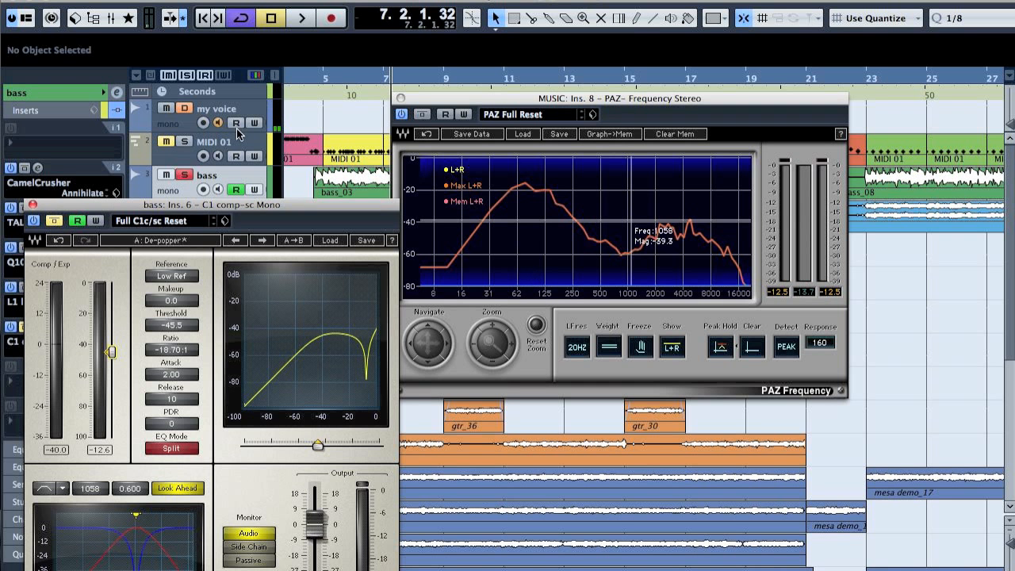
left_click(305, 74)
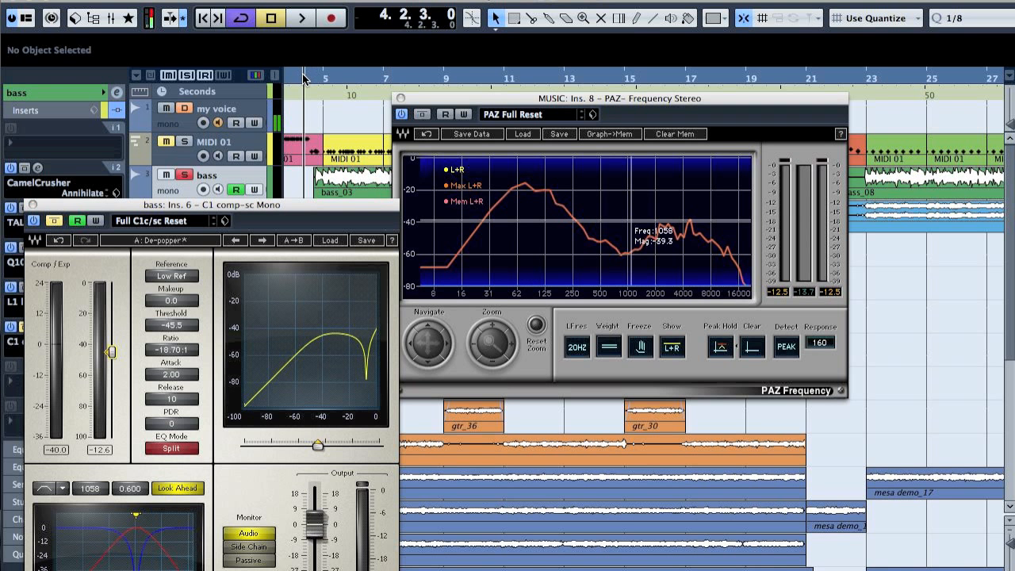
left_click(750, 349)
key("space")
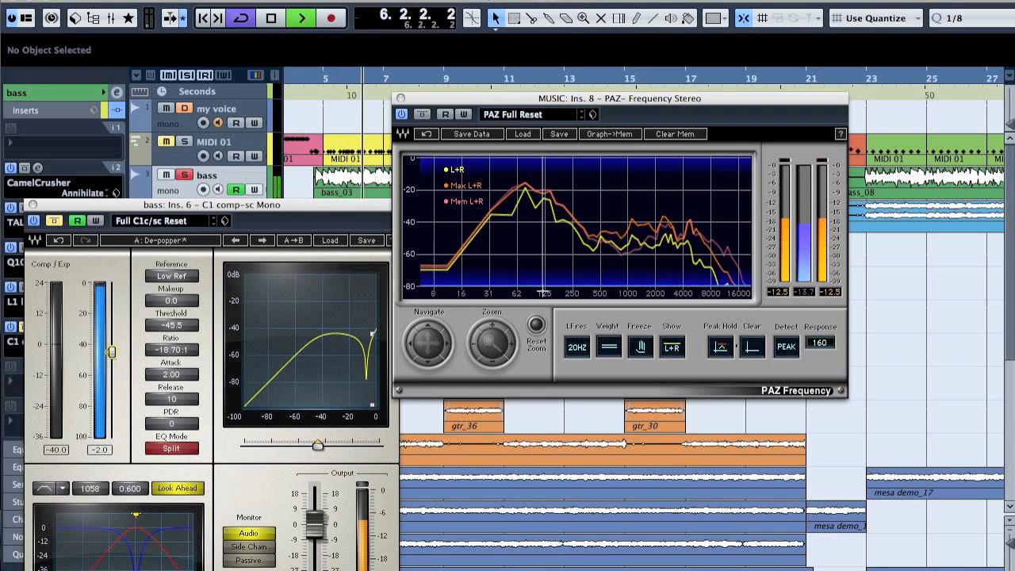
key("space")
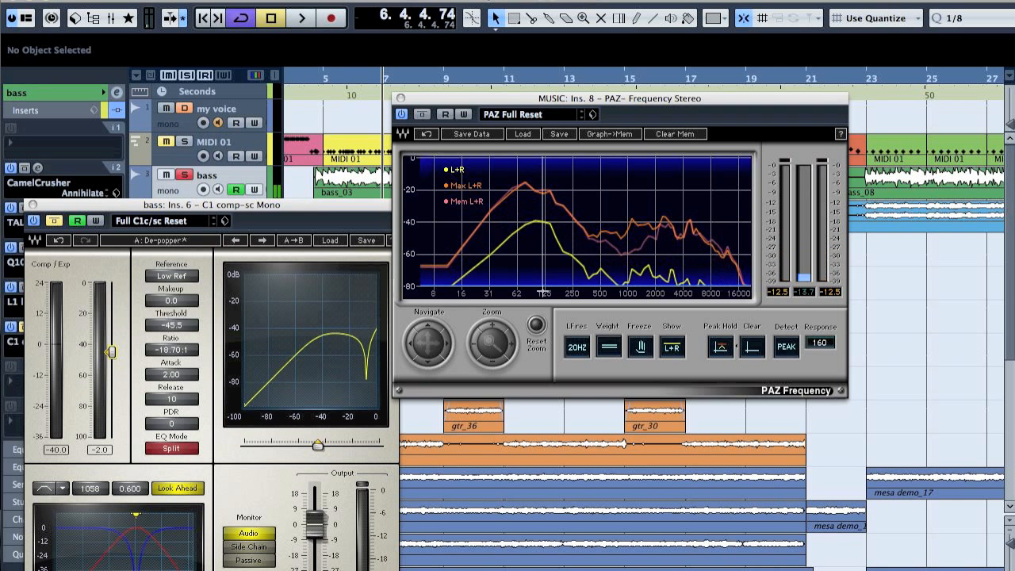